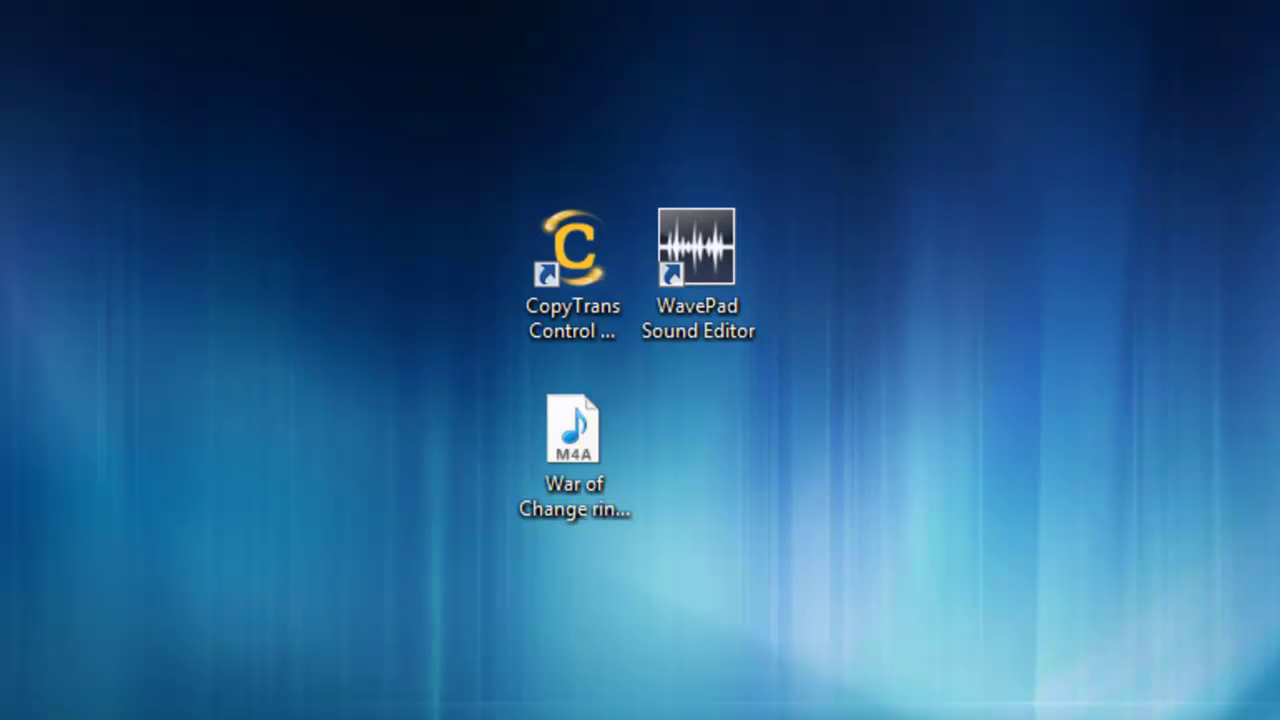
Step: Start CopyTrans Control Center from its desktop shortcut
click(557, 260)
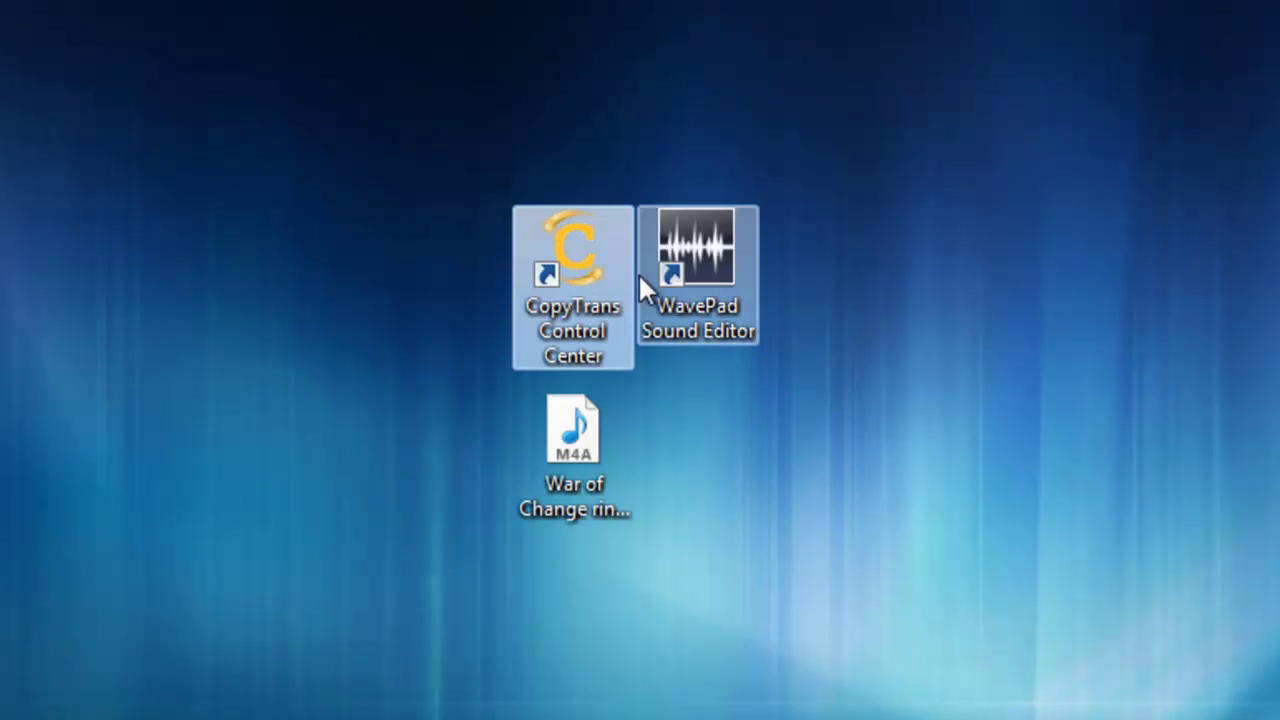
click(673, 274)
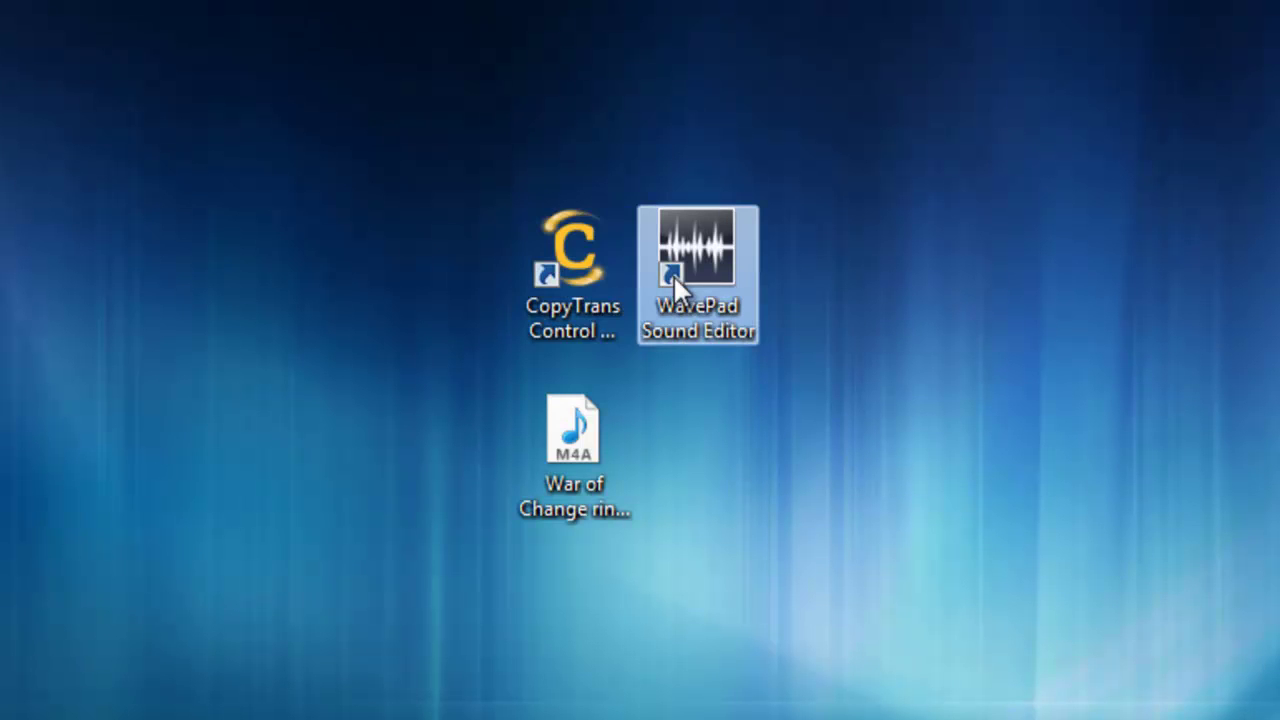
click(543, 281)
double_click(543, 281)
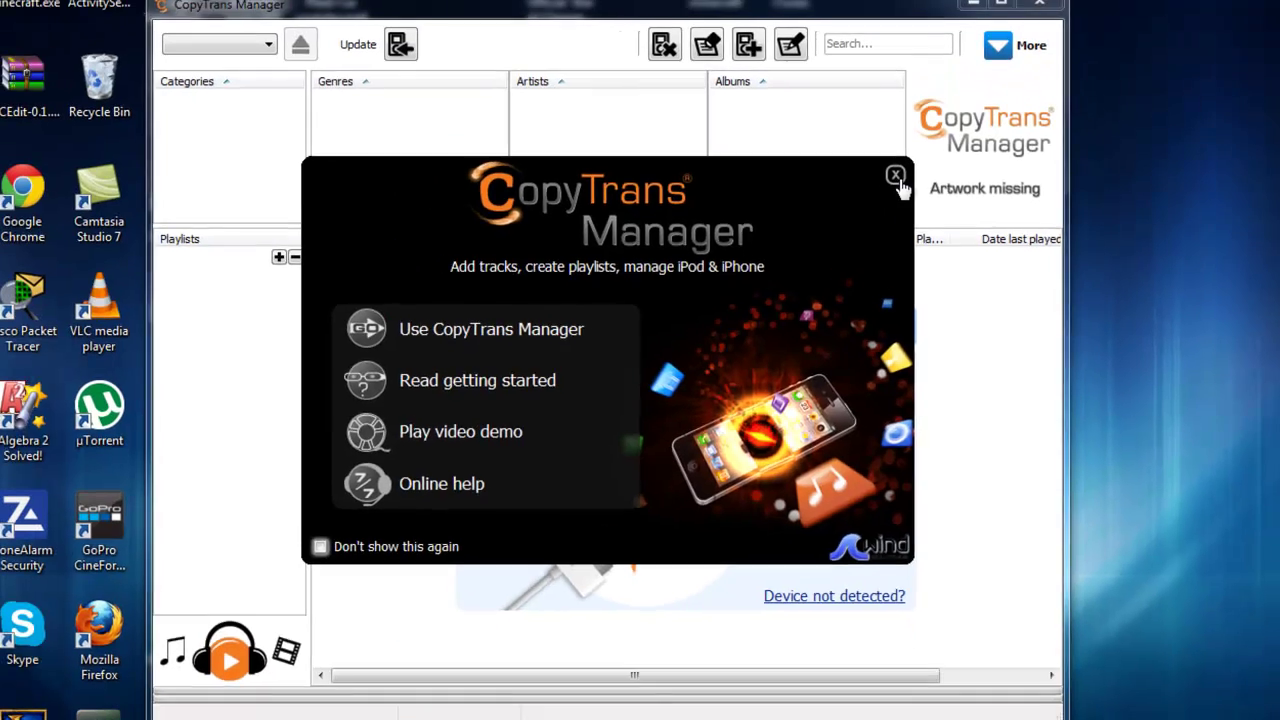
Step: Close the CopyTrans program list and the phone's AutoPlay prompt
click(896, 178)
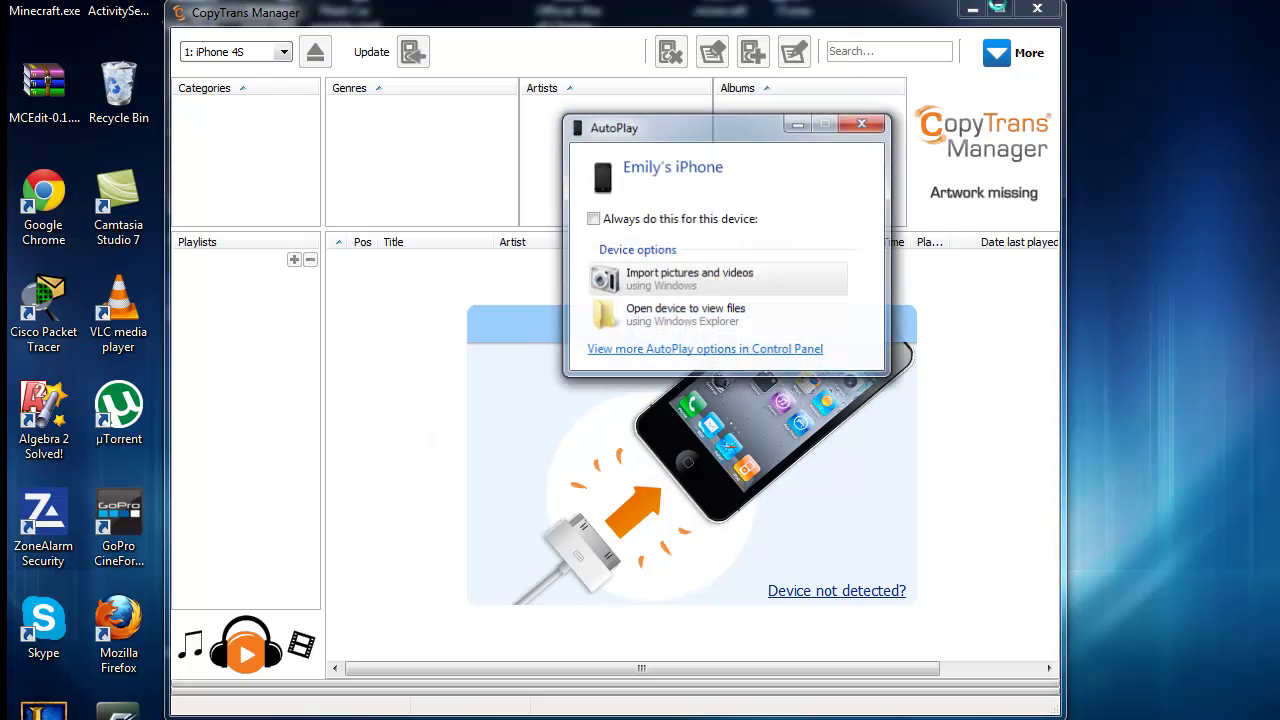
click(866, 125)
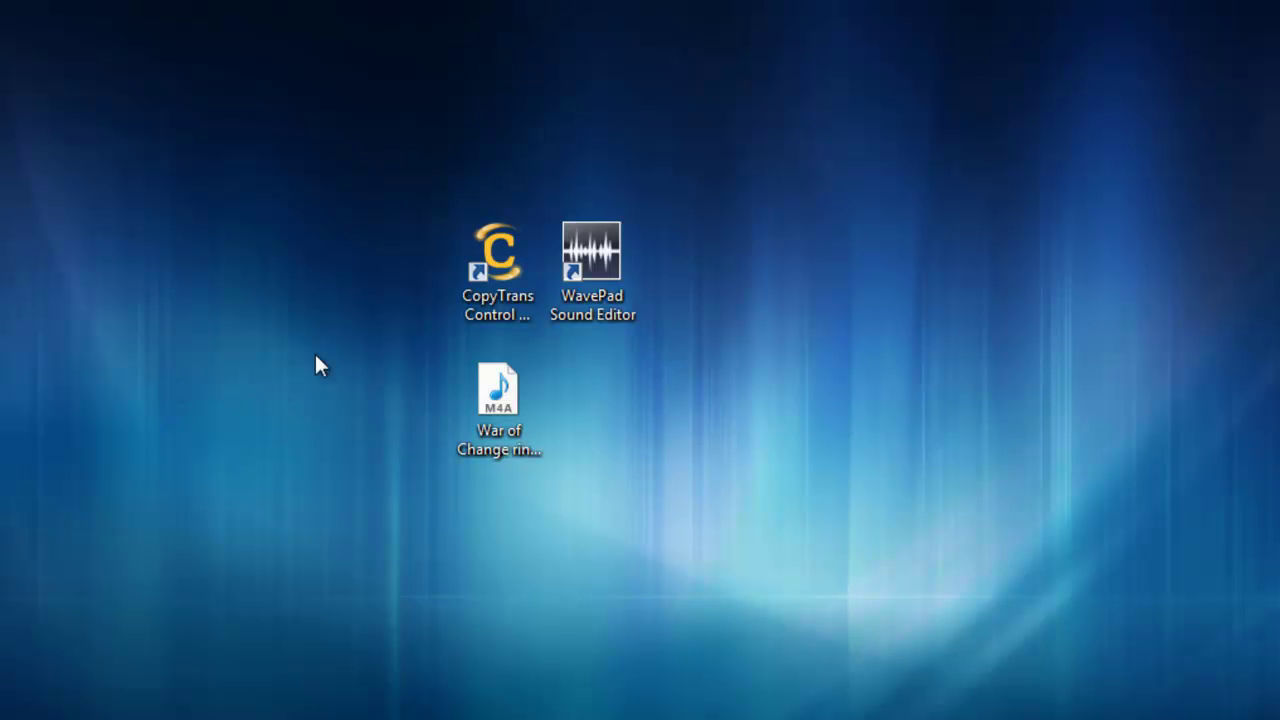
Step: Launch WavePad Sound Editor and certify it for non-commercial, home use only
click(618, 292)
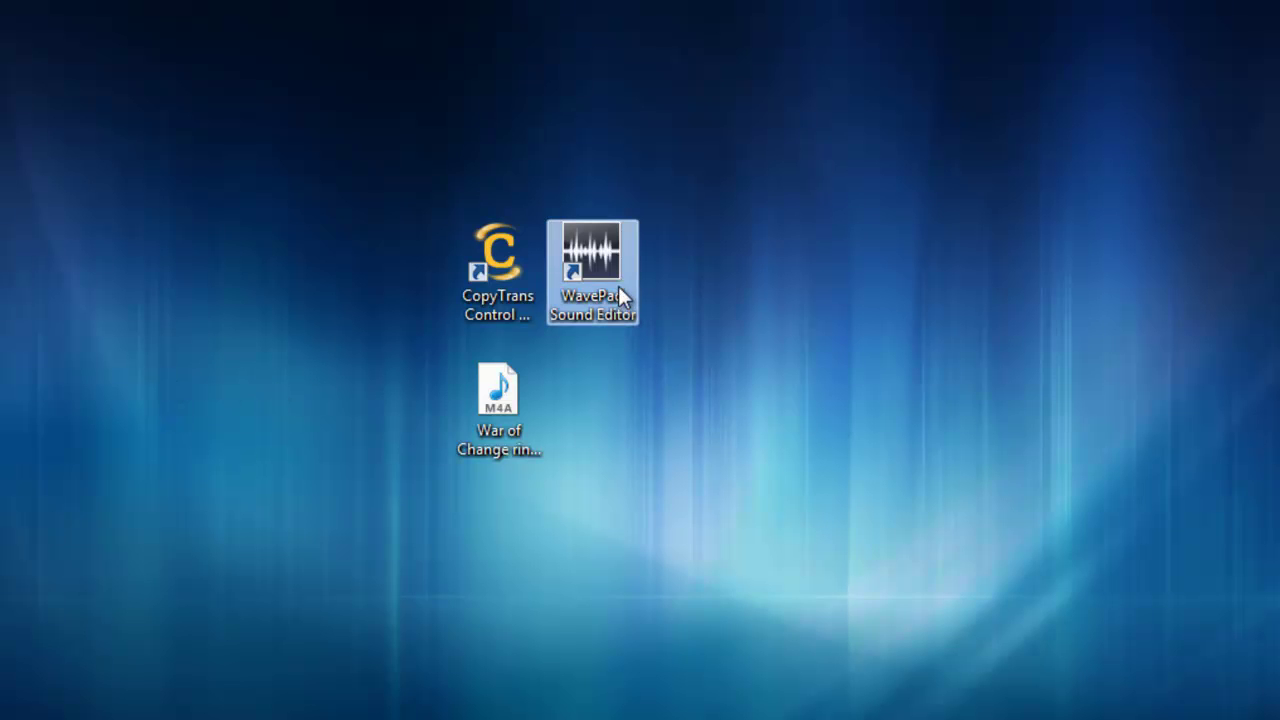
double_click(615, 284)
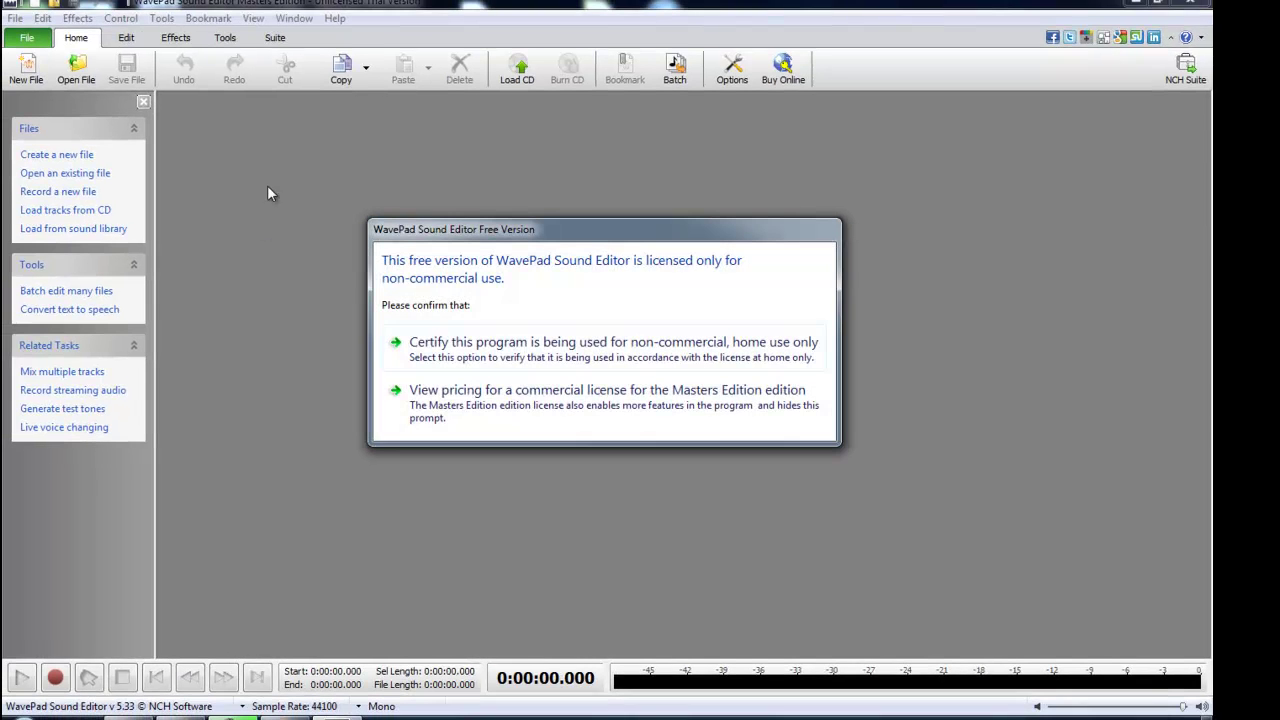
click(508, 357)
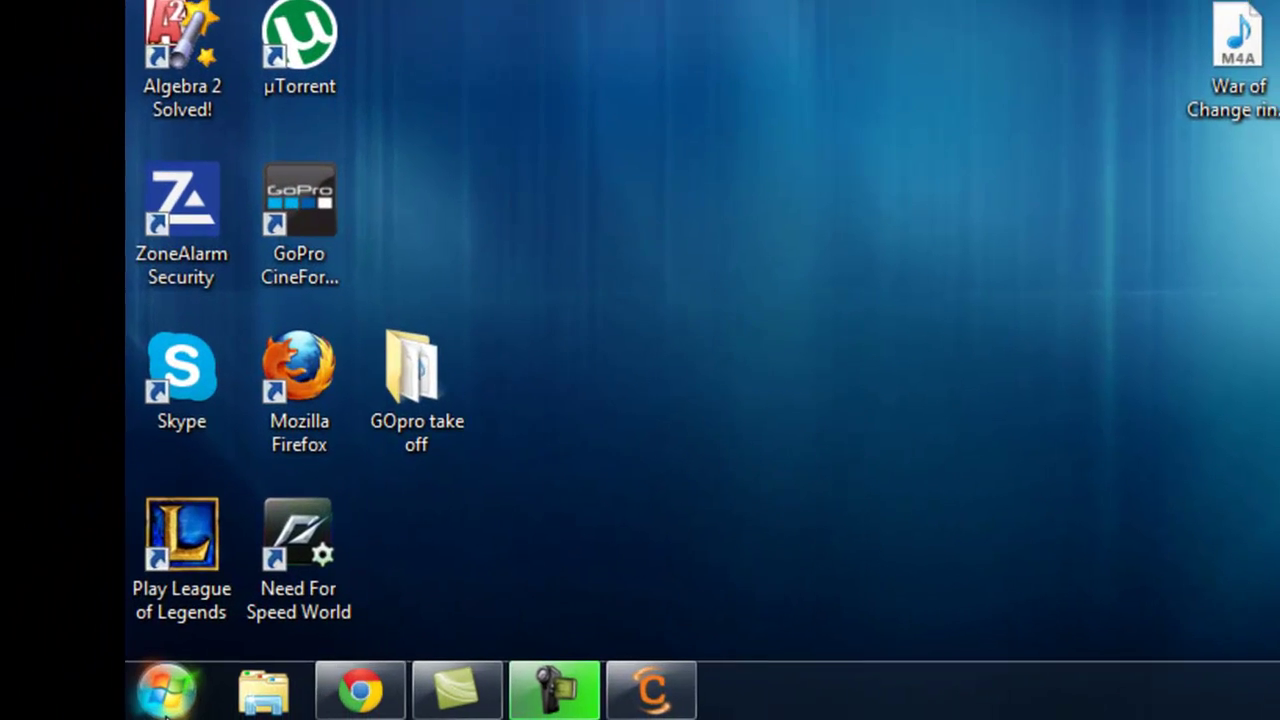
Step: Uncheck 'Hide extensions for known file types' in Folder Options and apply the change
click(24, 716)
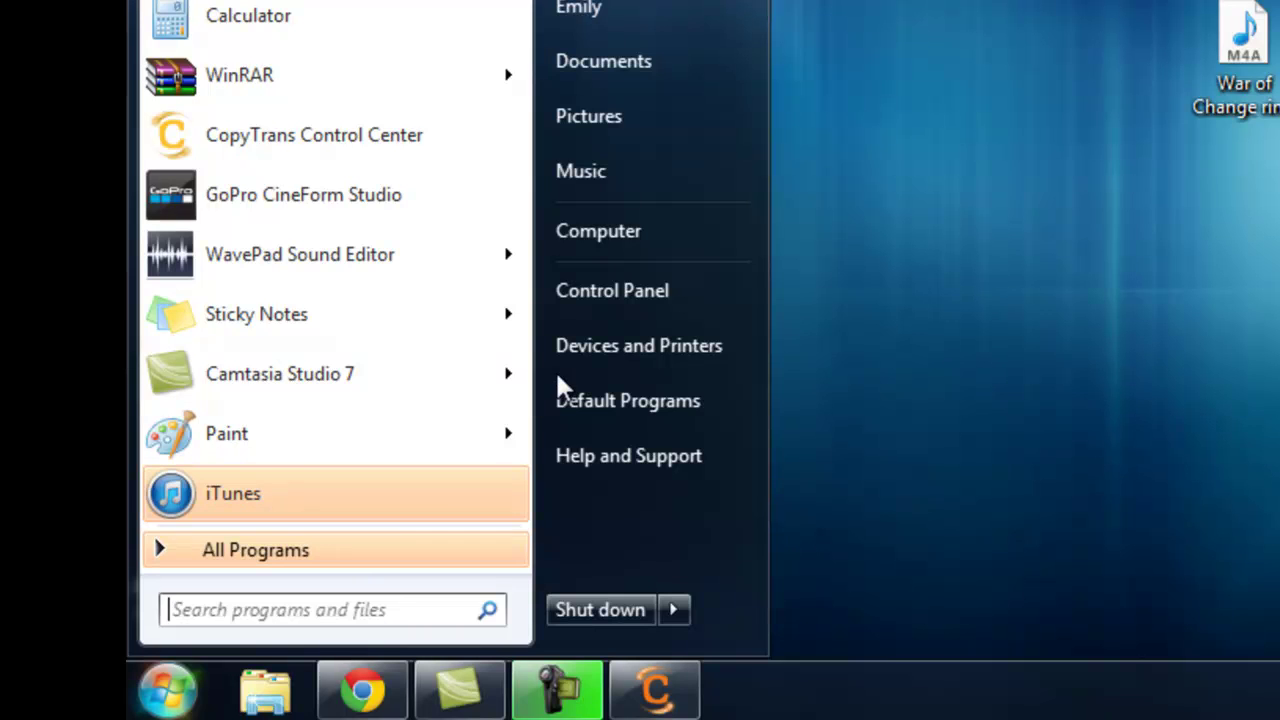
click(597, 312)
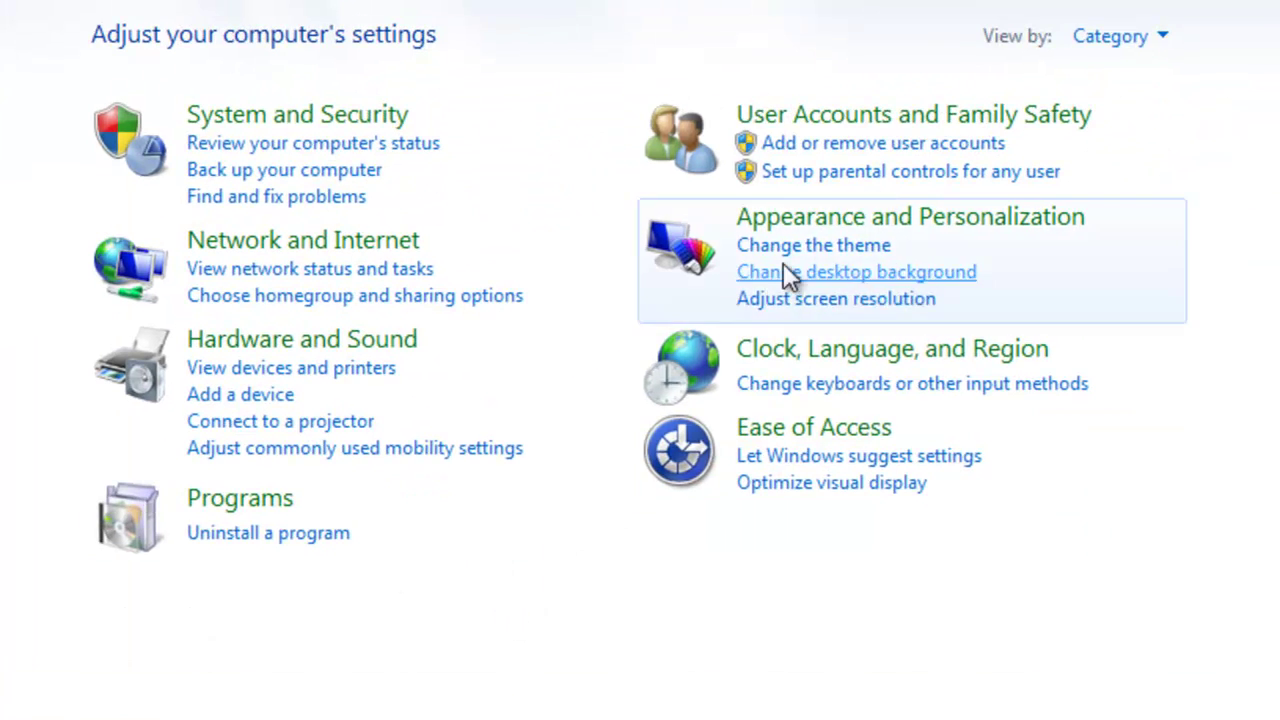
click(818, 232)
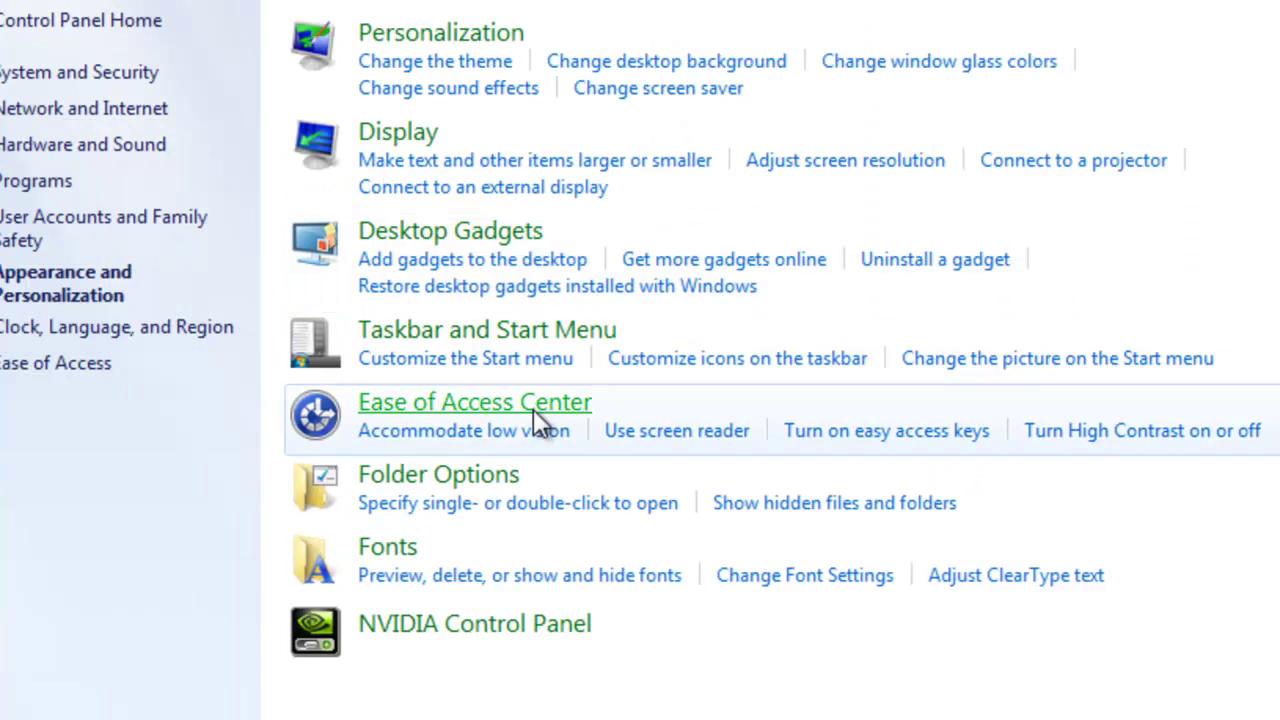
click(468, 488)
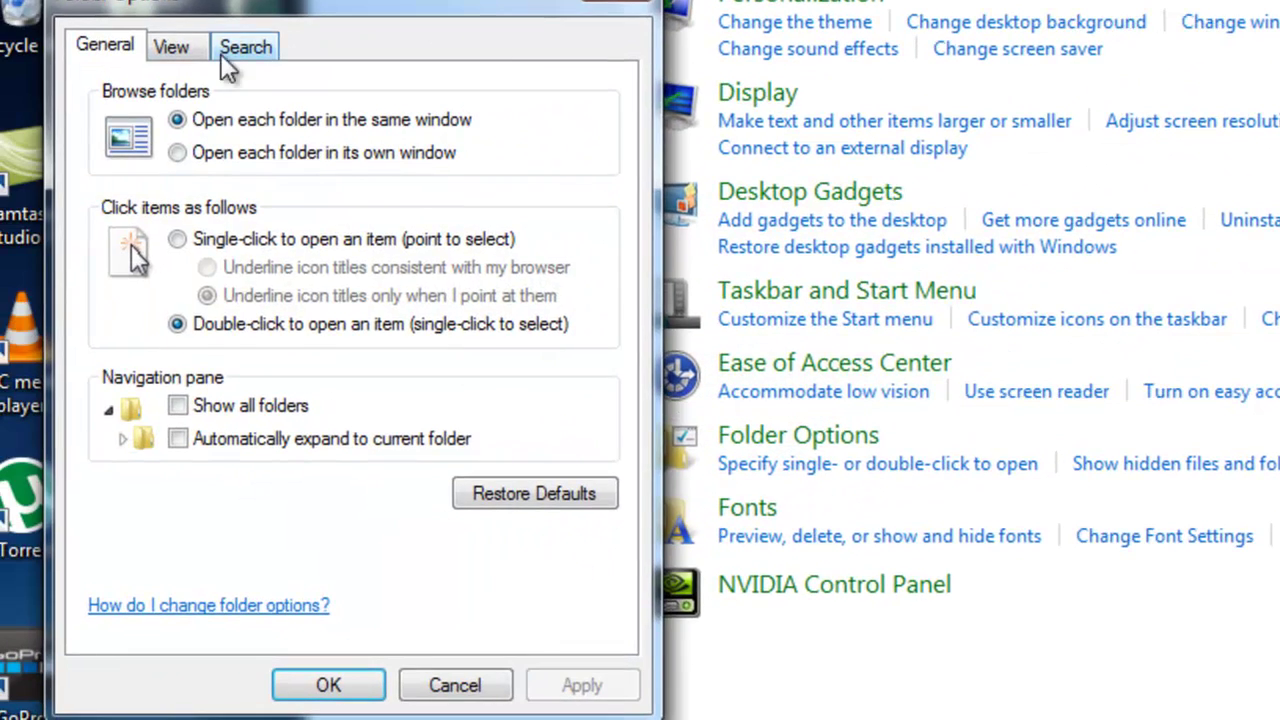
click(177, 49)
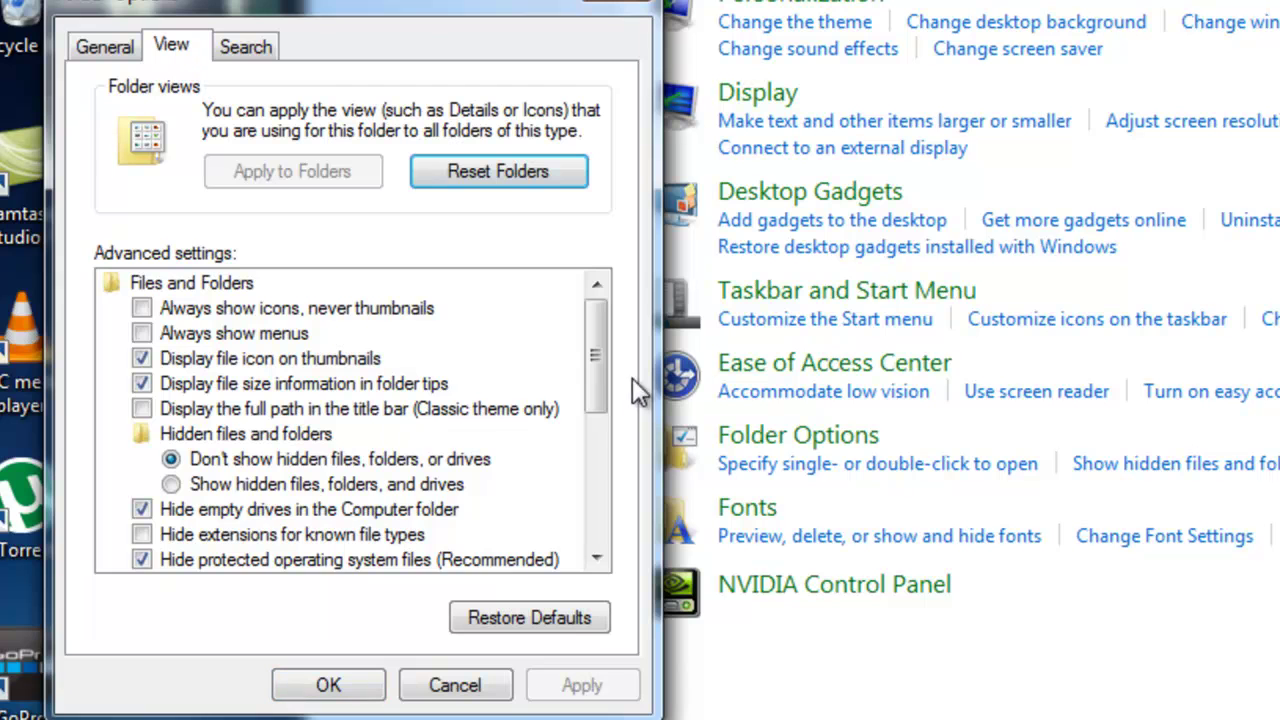
scroll(602, 390, down, 2)
click(142, 410)
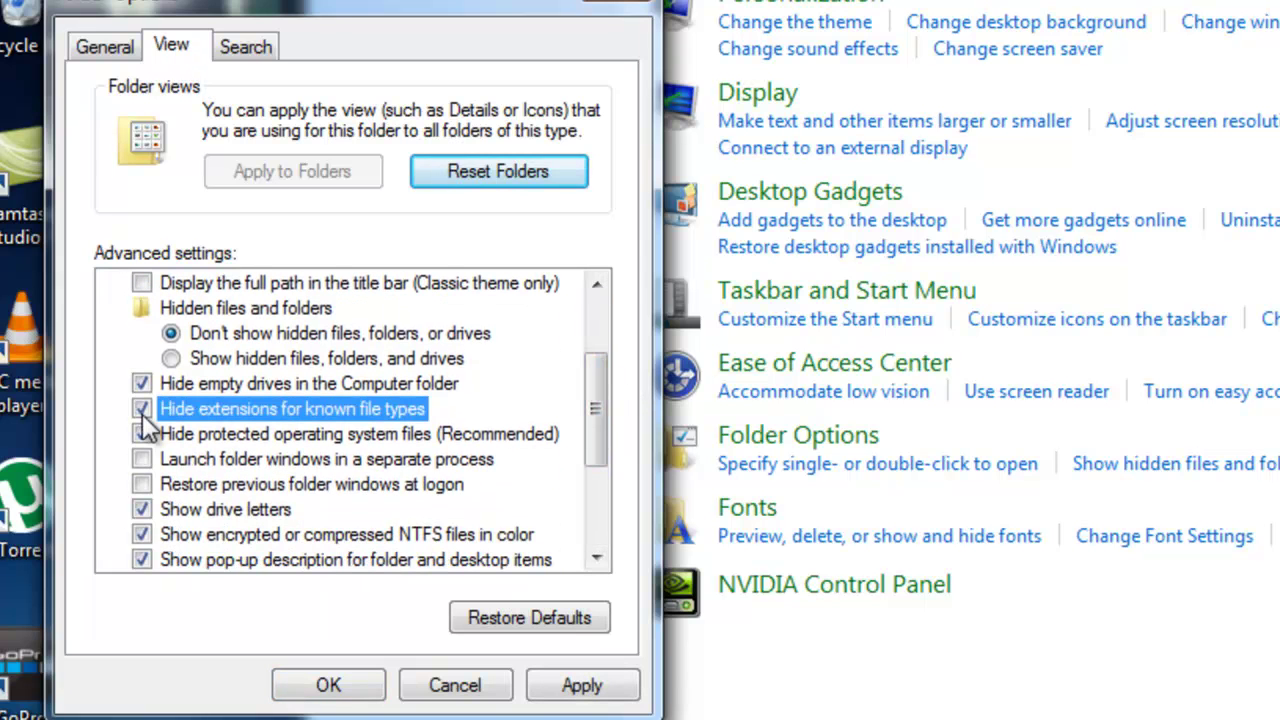
click(142, 410)
click(543, 686)
click(292, 686)
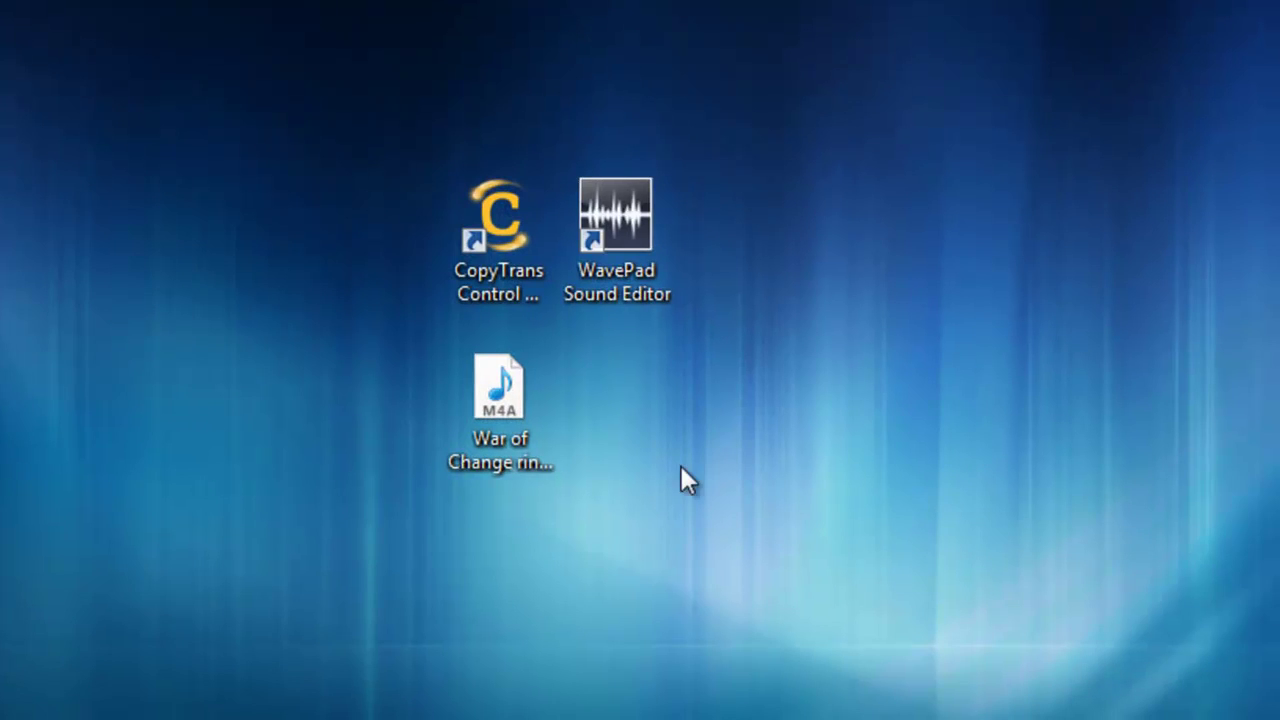
click(510, 452)
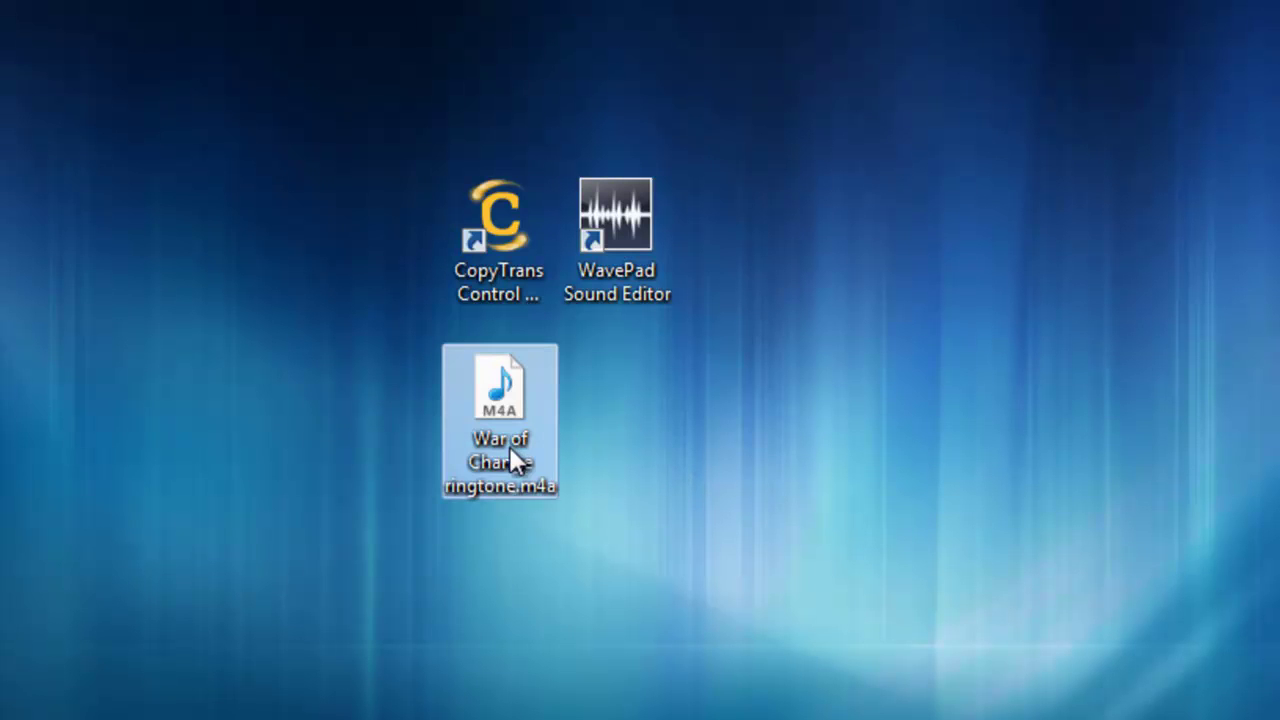
click(657, 448)
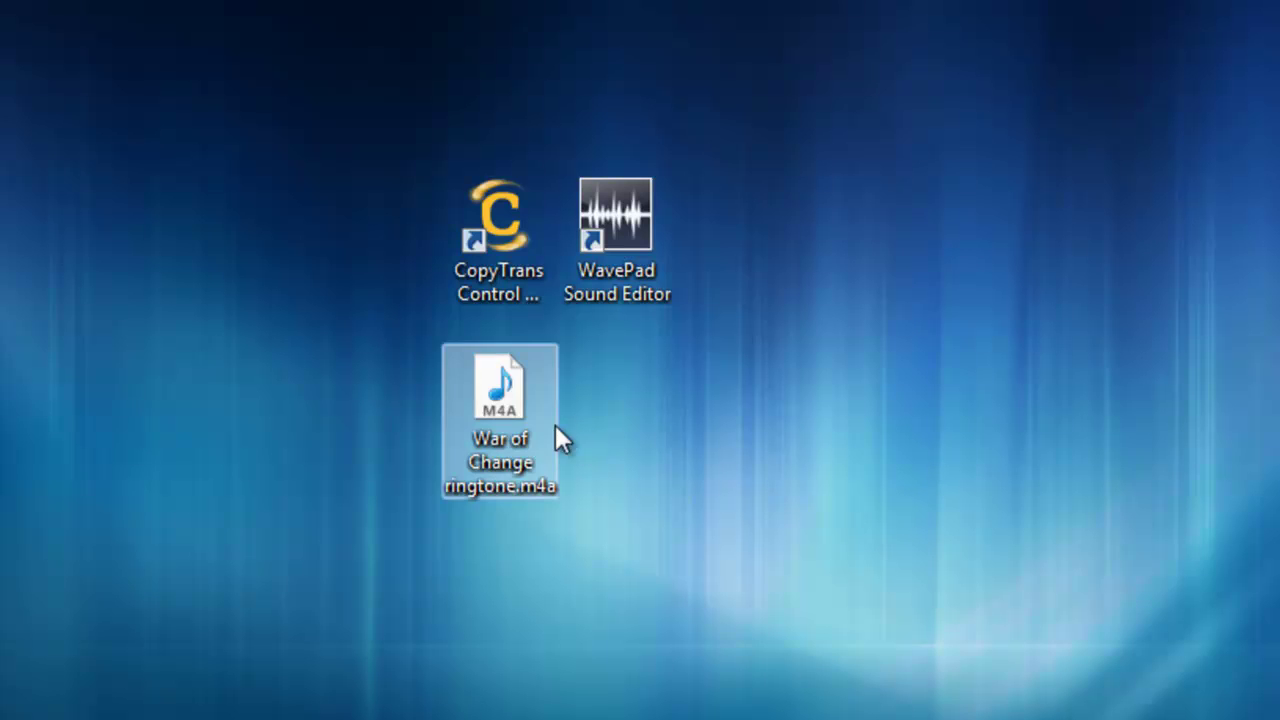
double_click(622, 259)
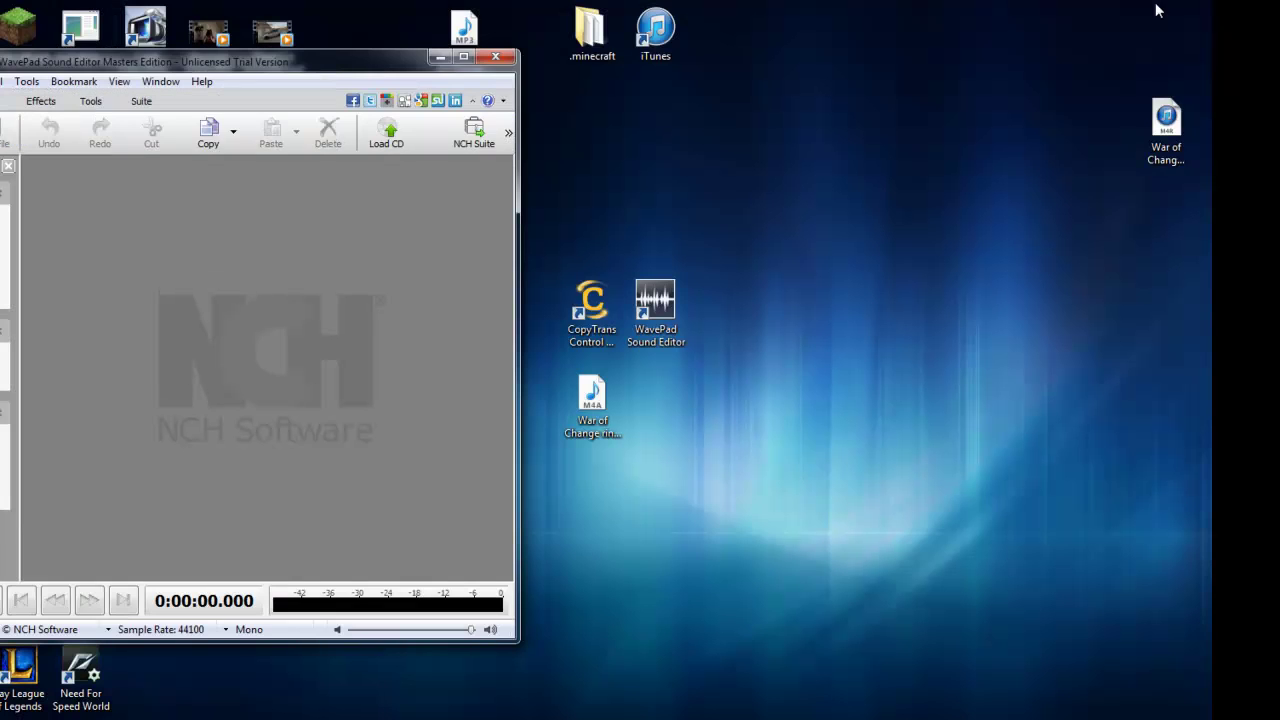
click(493, 61)
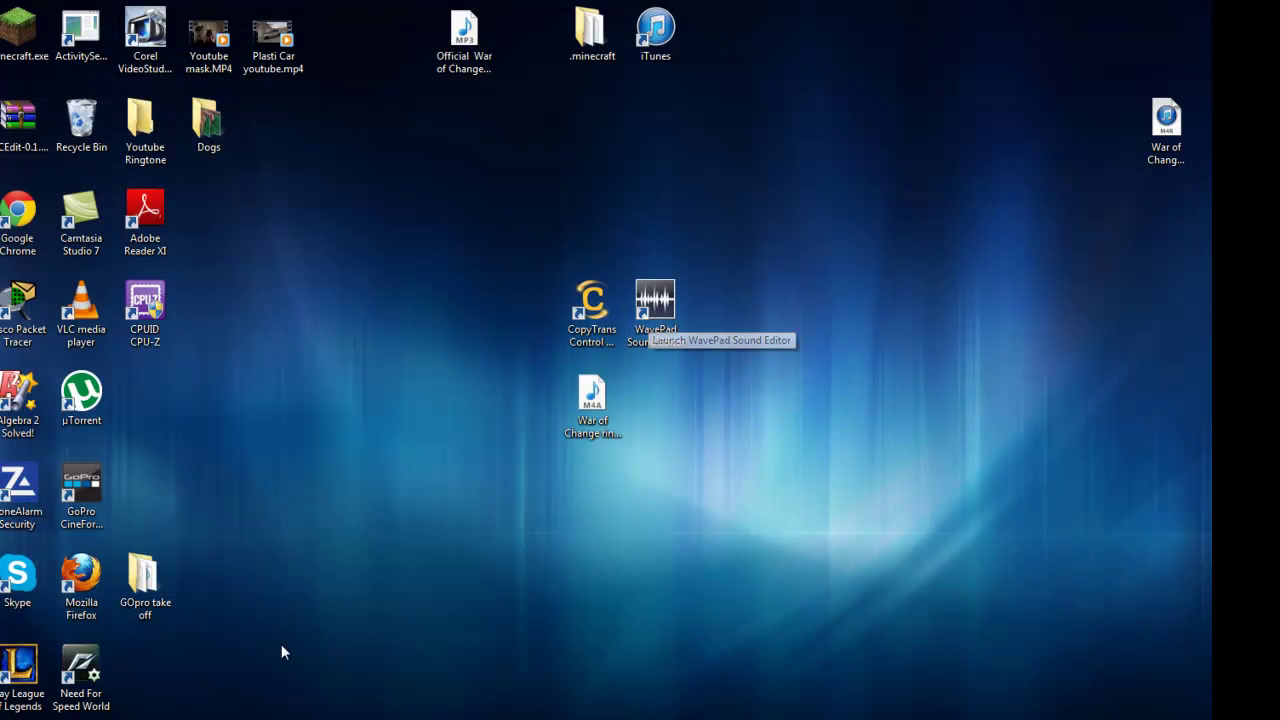
Step: Locate WavePad Sound Editor in Control Panel's installed programs list
key(super)
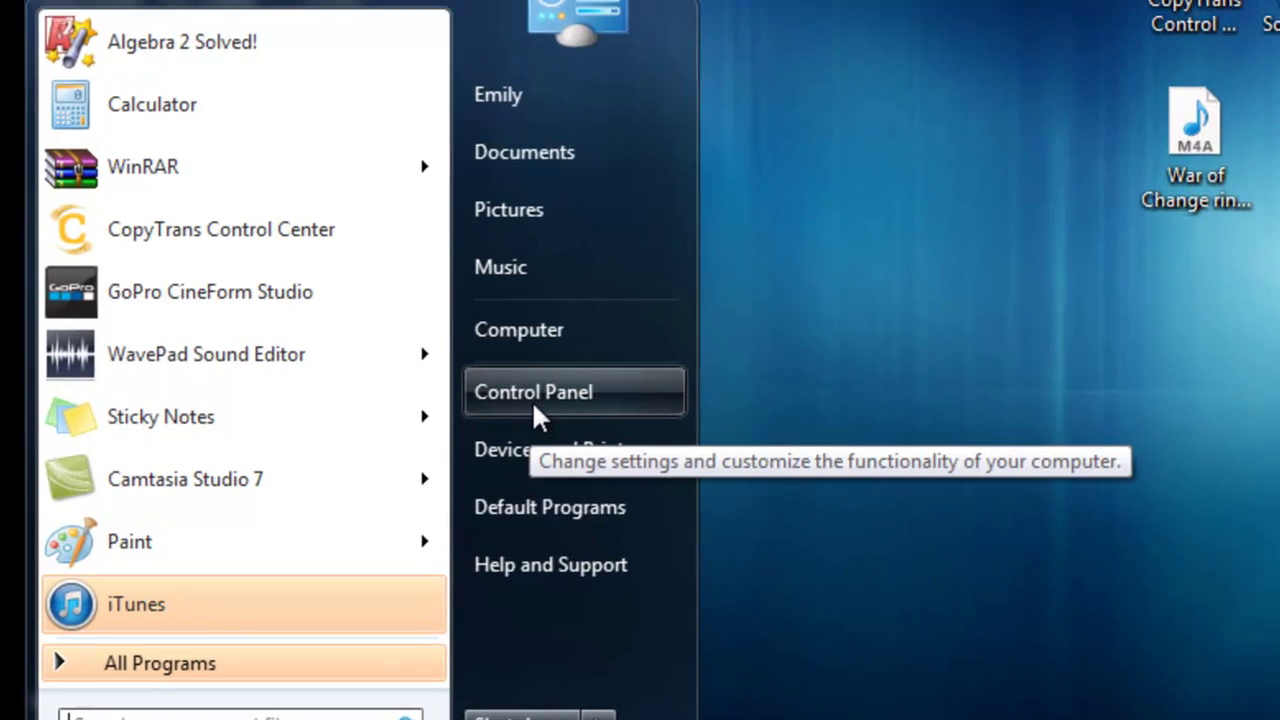
click(535, 400)
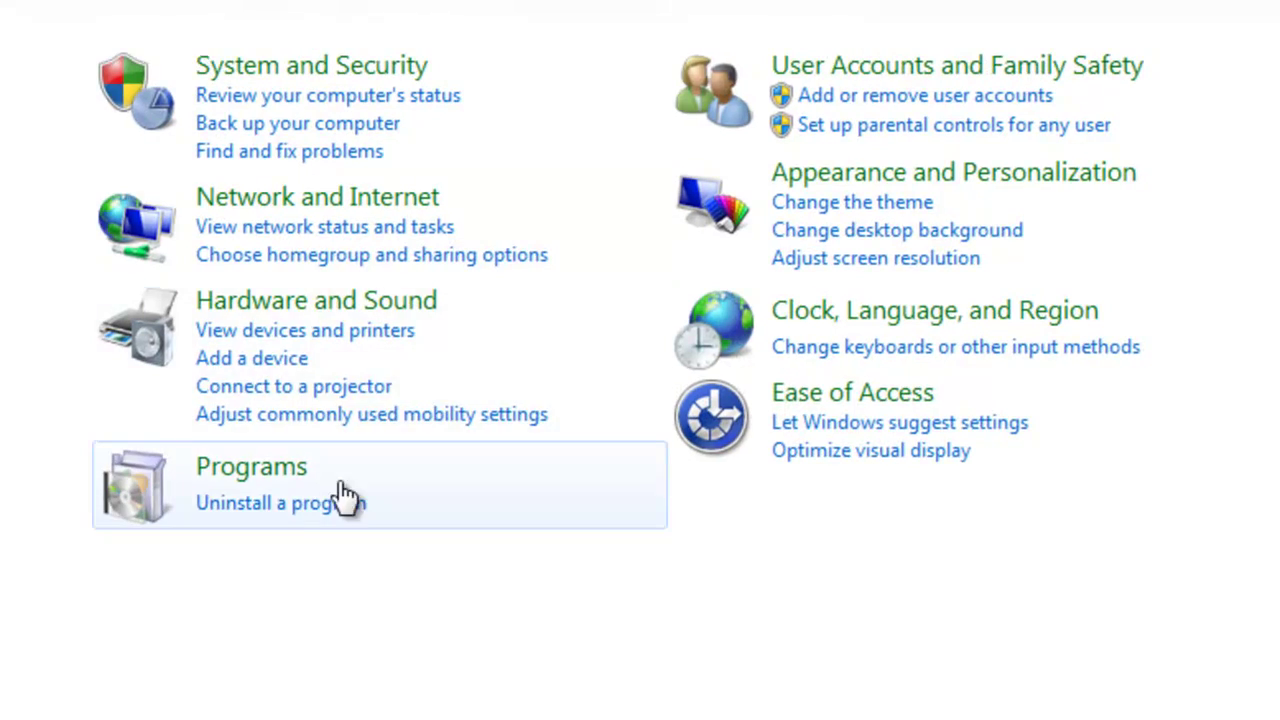
click(240, 512)
scroll(714, 523, down, 12)
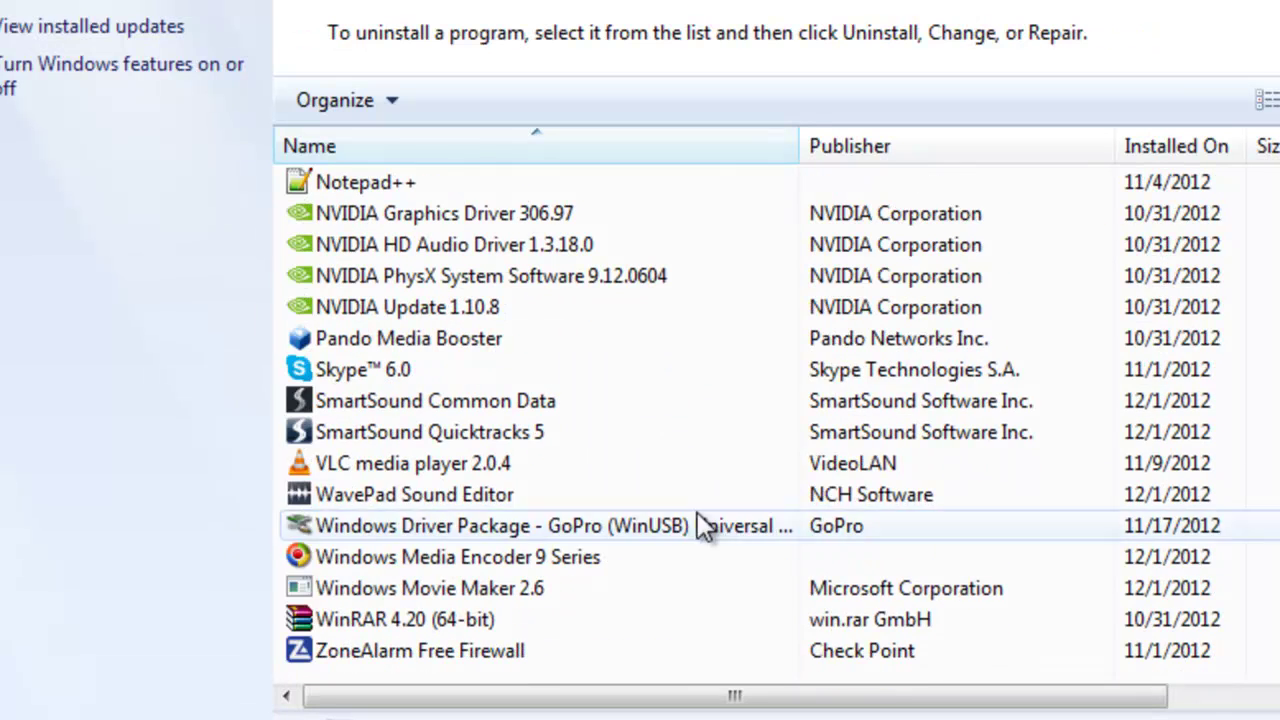
click(410, 503)
right_click(409, 502)
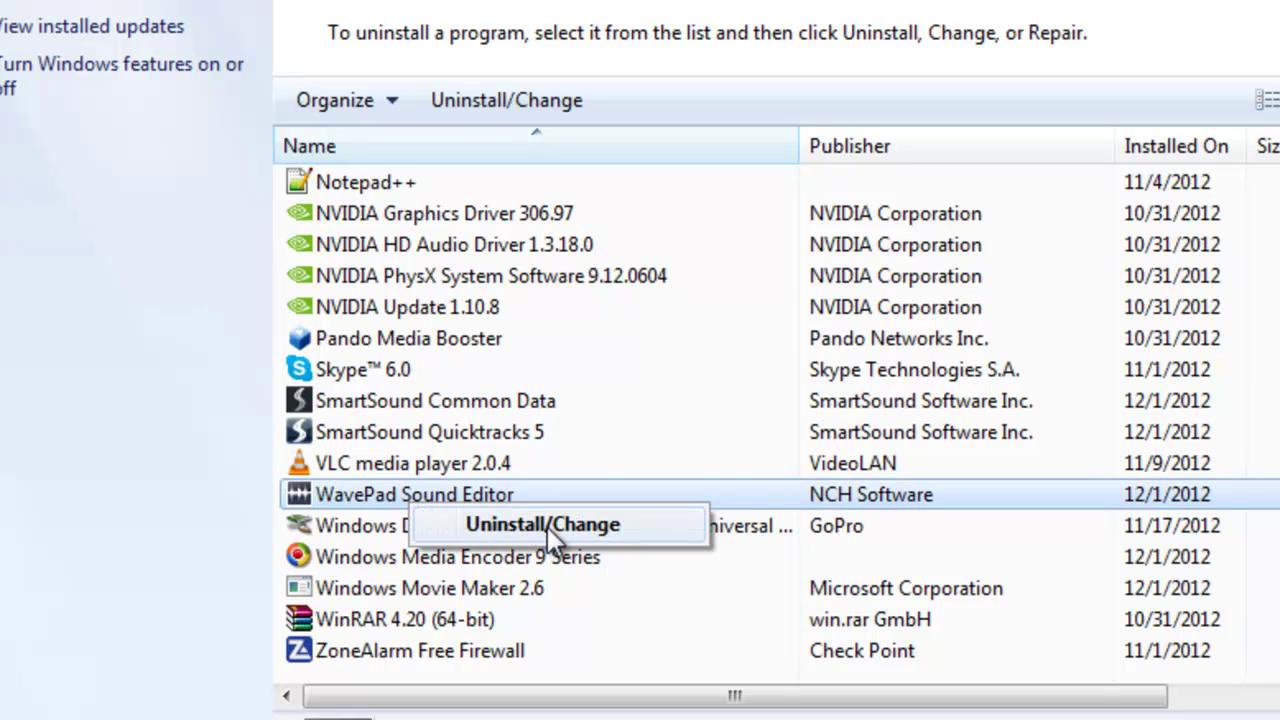
Step: Start WavePad's uninstall/change wizard, close it, and relaunch WavePad from the desktop
click(574, 526)
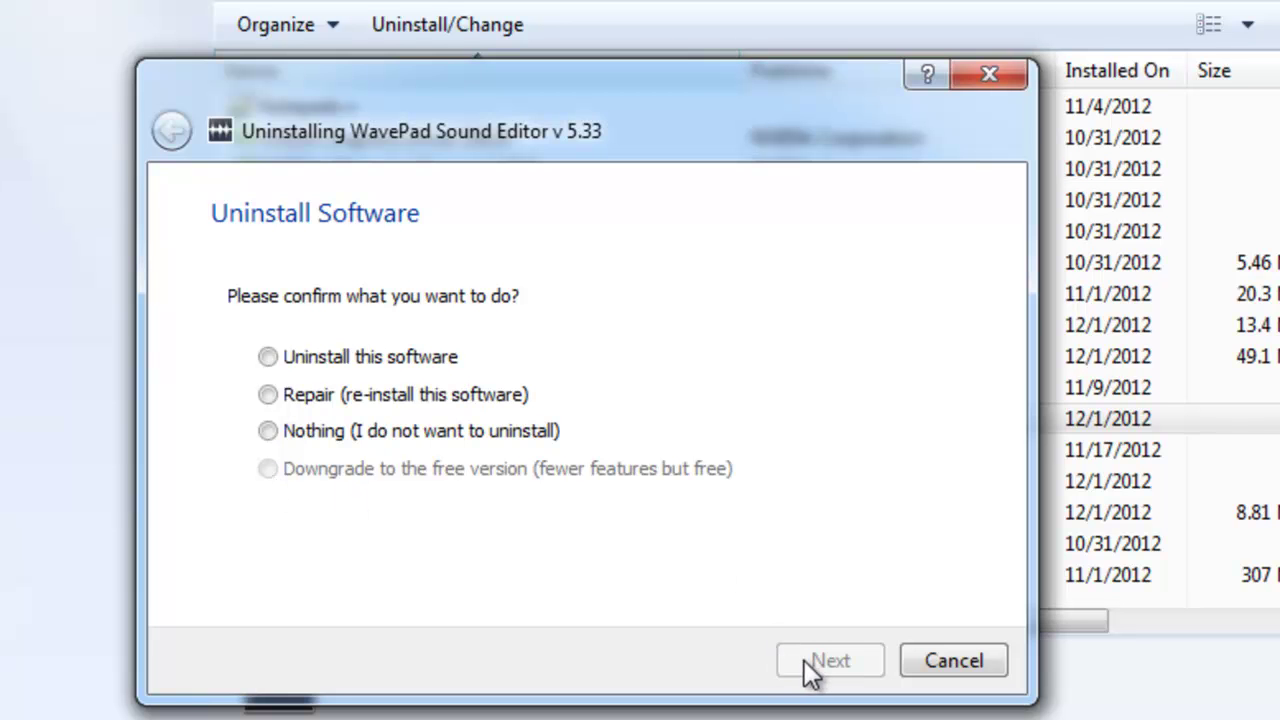
click(997, 68)
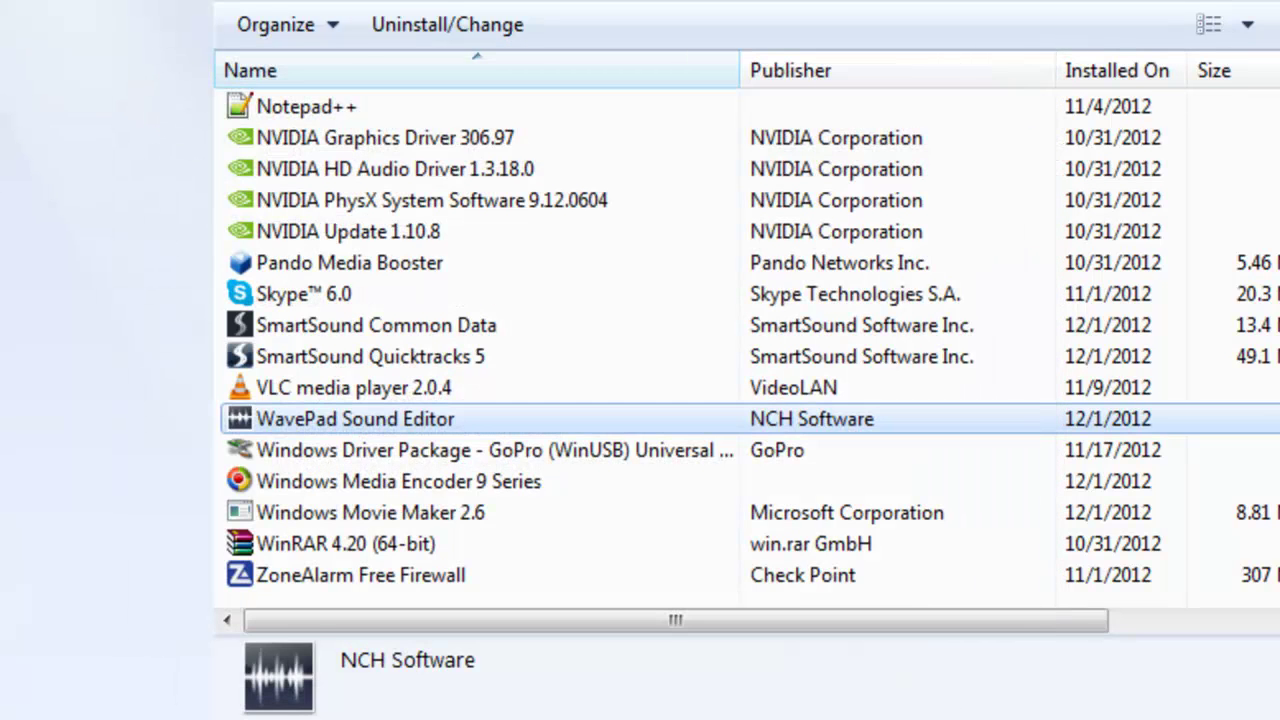
double_click(740, 272)
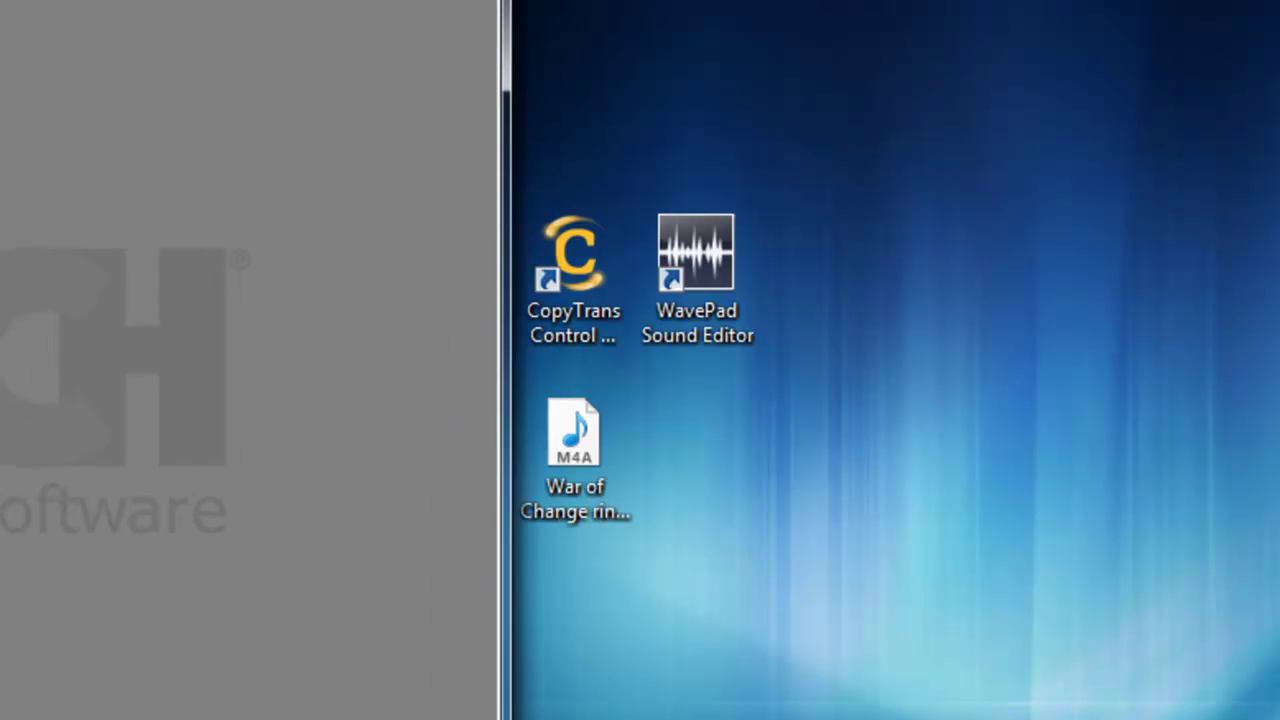
Step: Open War of Change ringtone.m4a in a maximized WavePad and select roughly 1.9–6.7 seconds
click(578, 445)
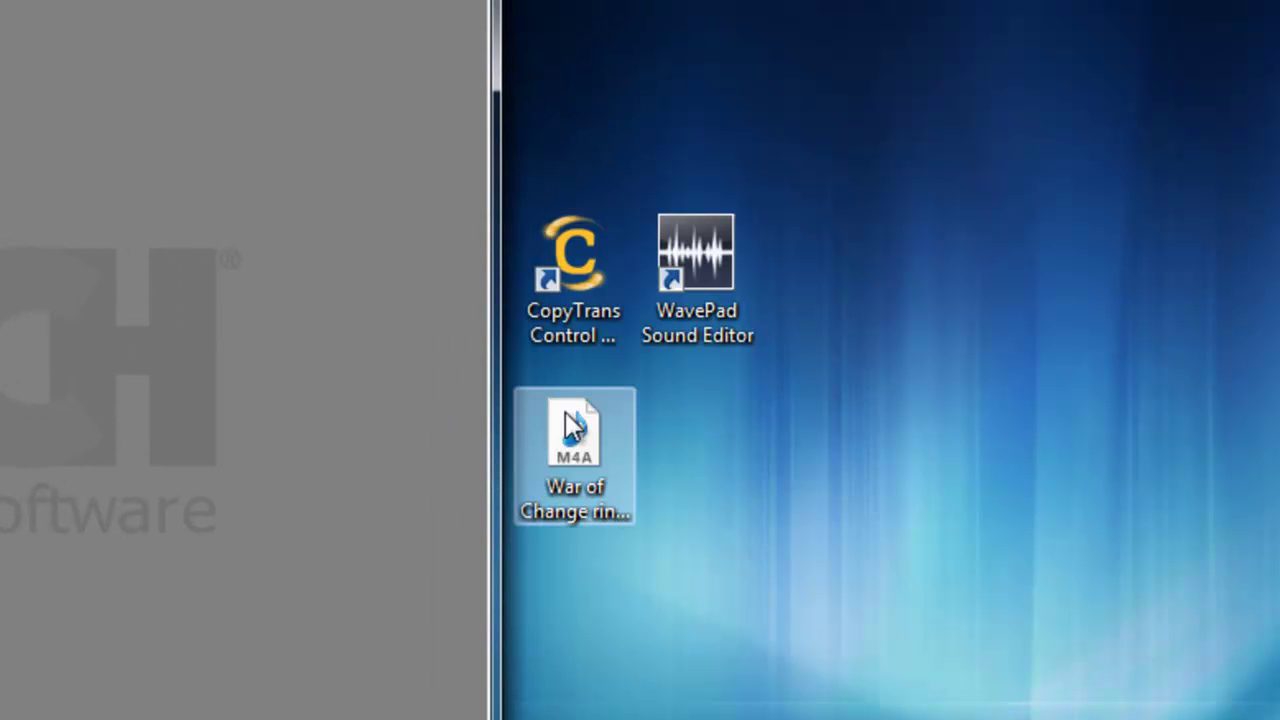
drag(600, 456, 450, 470)
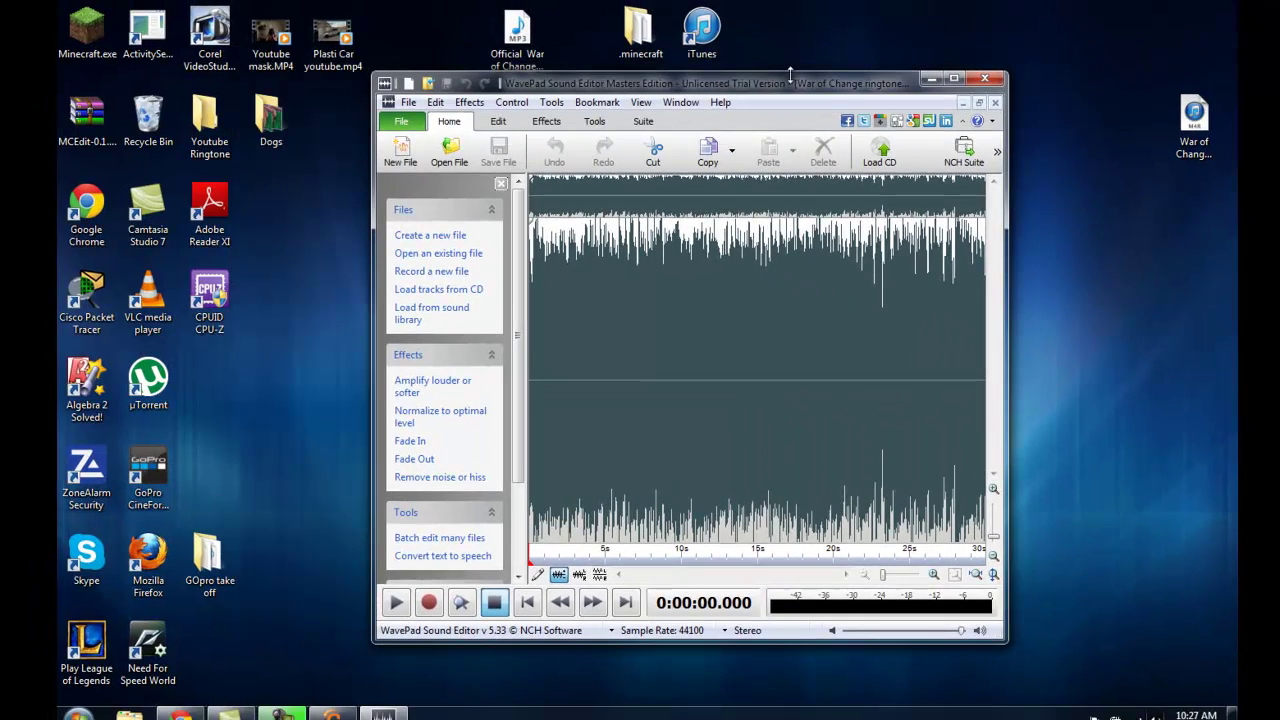
double_click(948, 85)
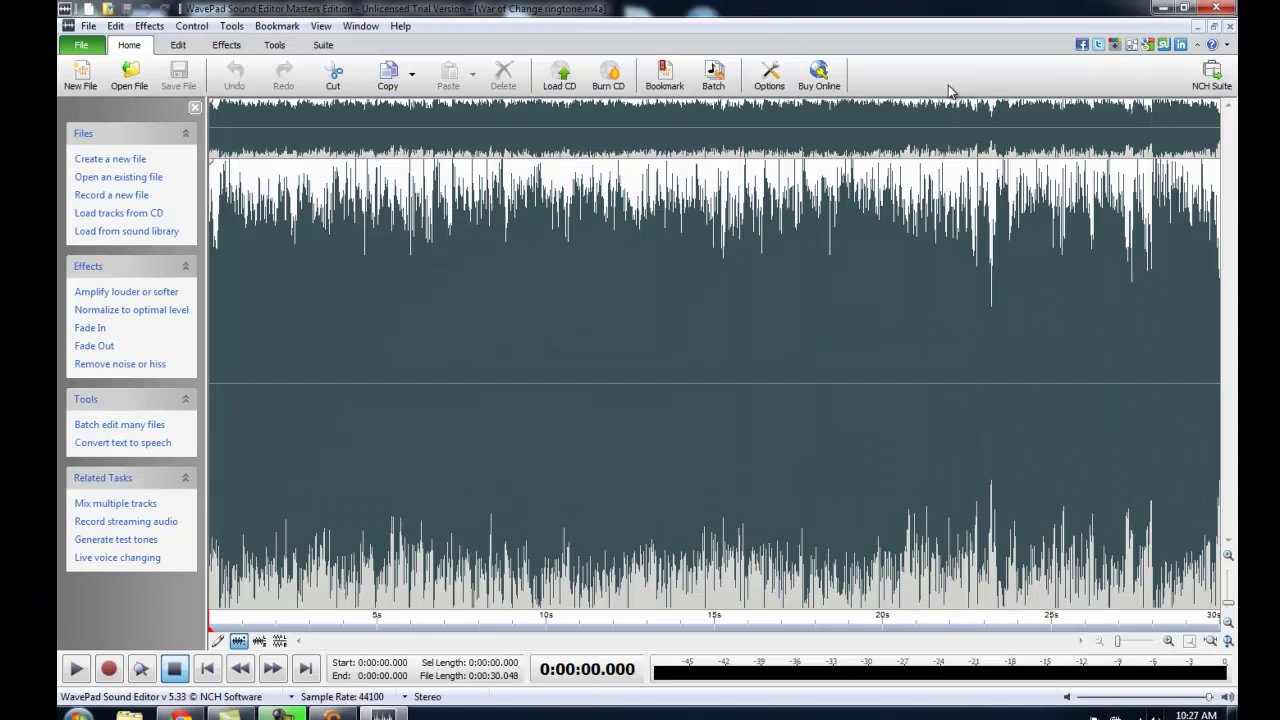
drag(274, 305, 436, 320)
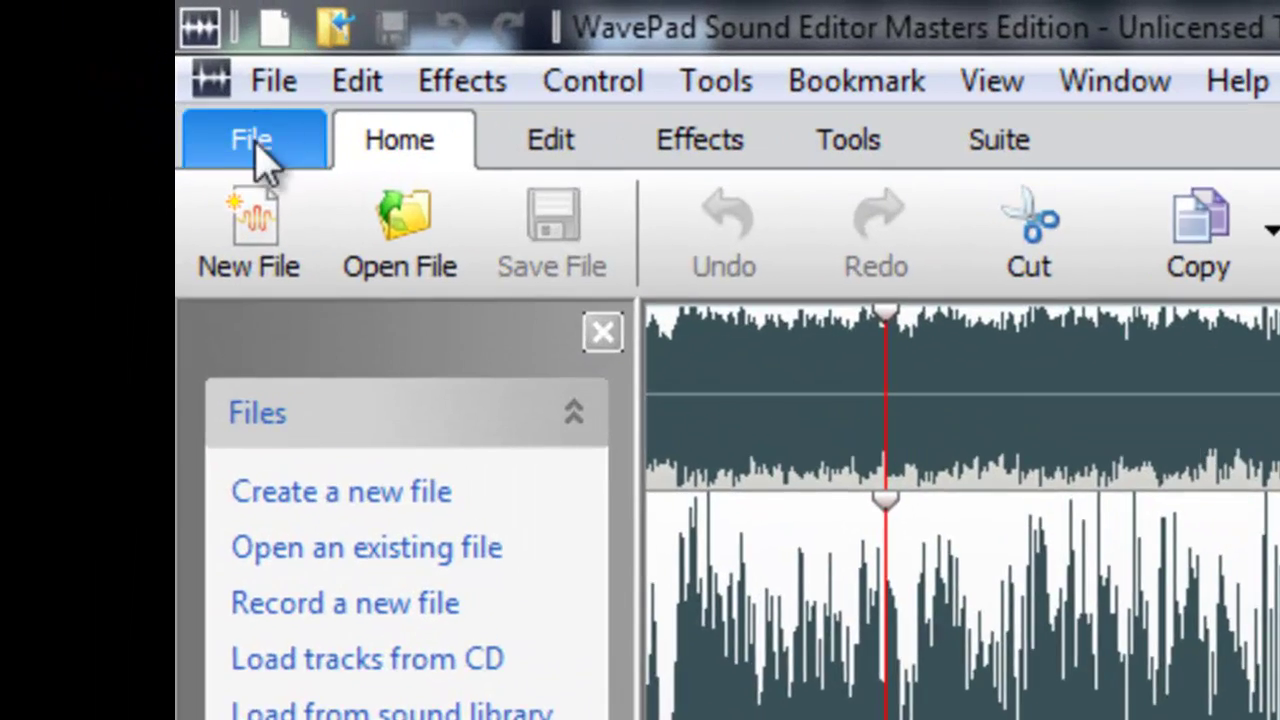
Step: Save the audio to the Desktop as War of Change ringtone.m4a, MPEG-4 Audio format
click(256, 145)
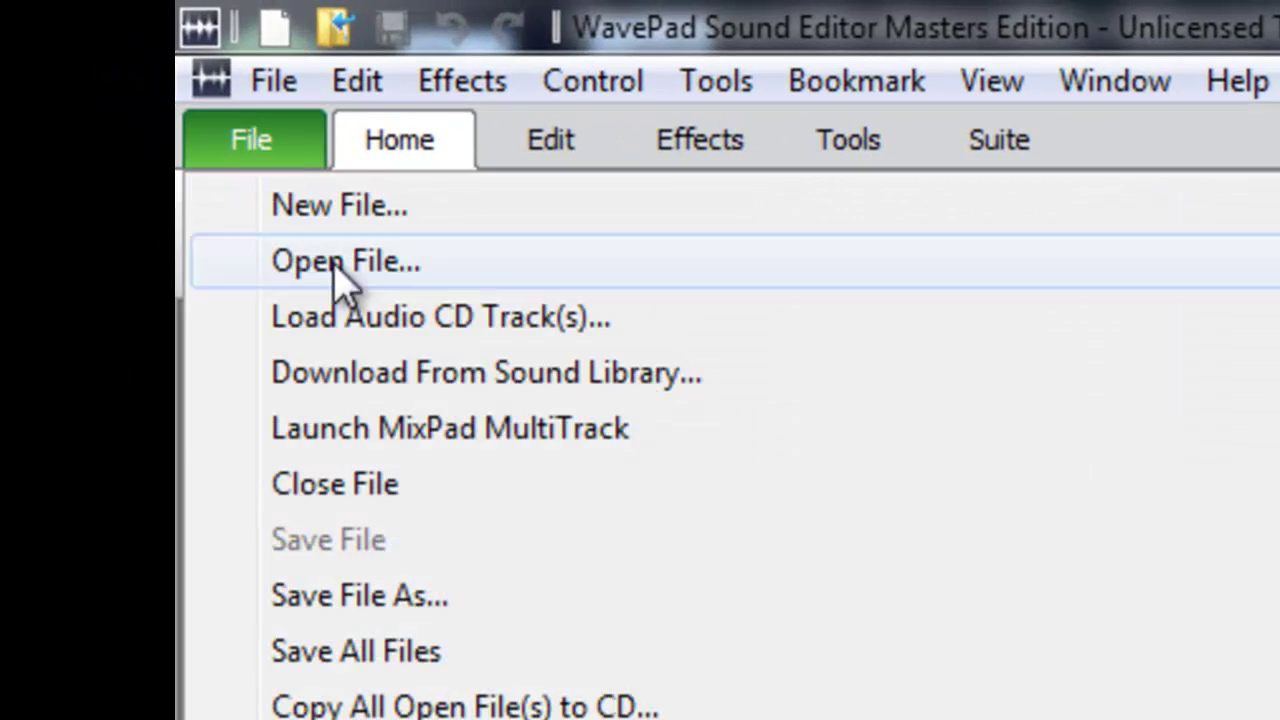
click(438, 600)
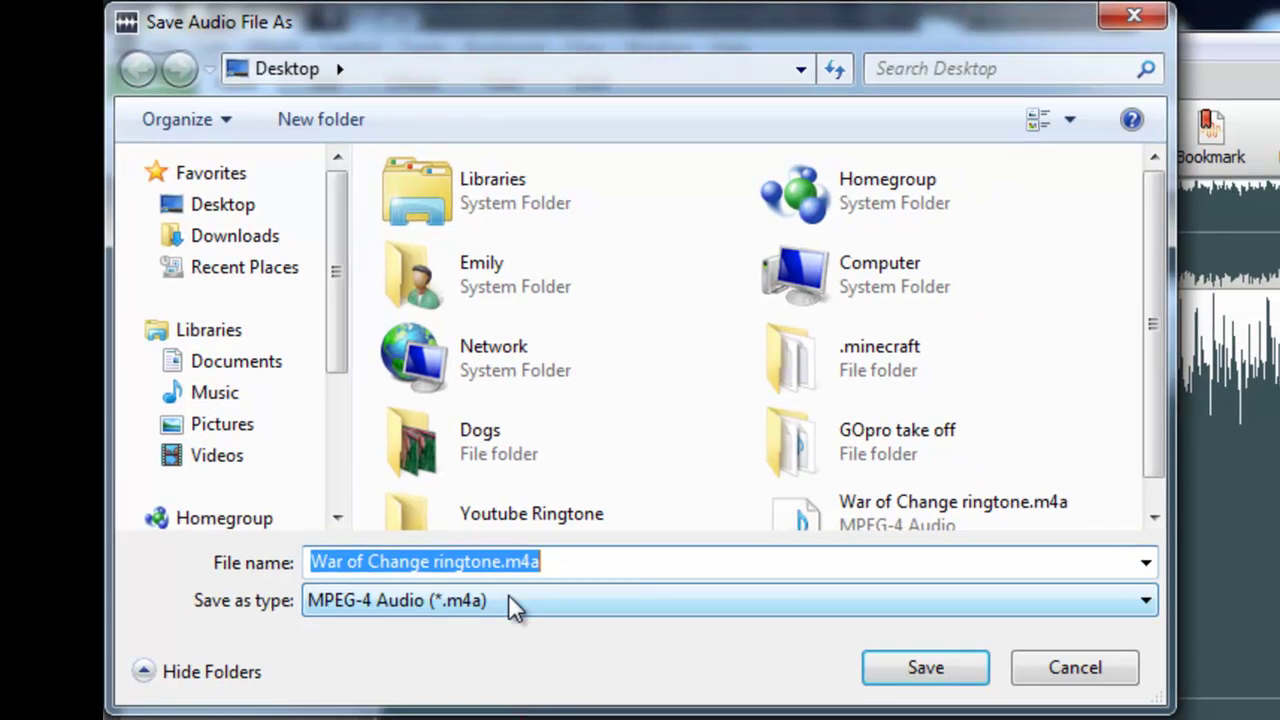
click(407, 608)
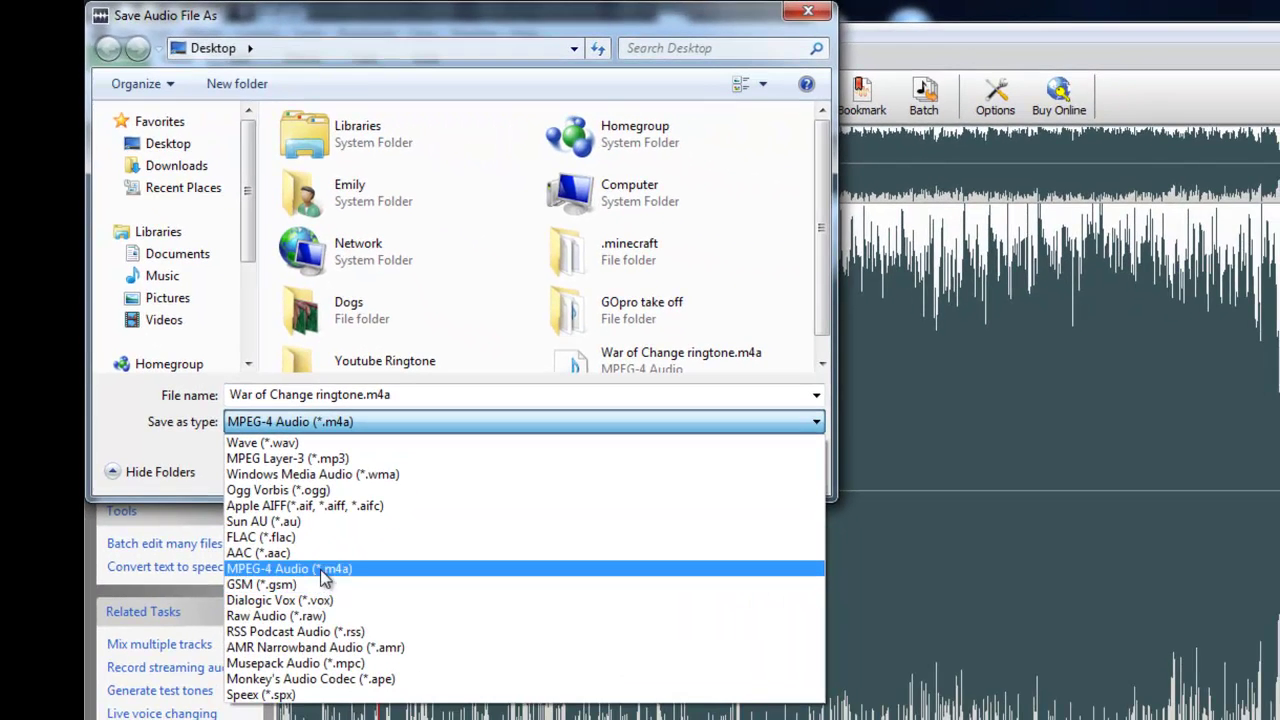
click(320, 569)
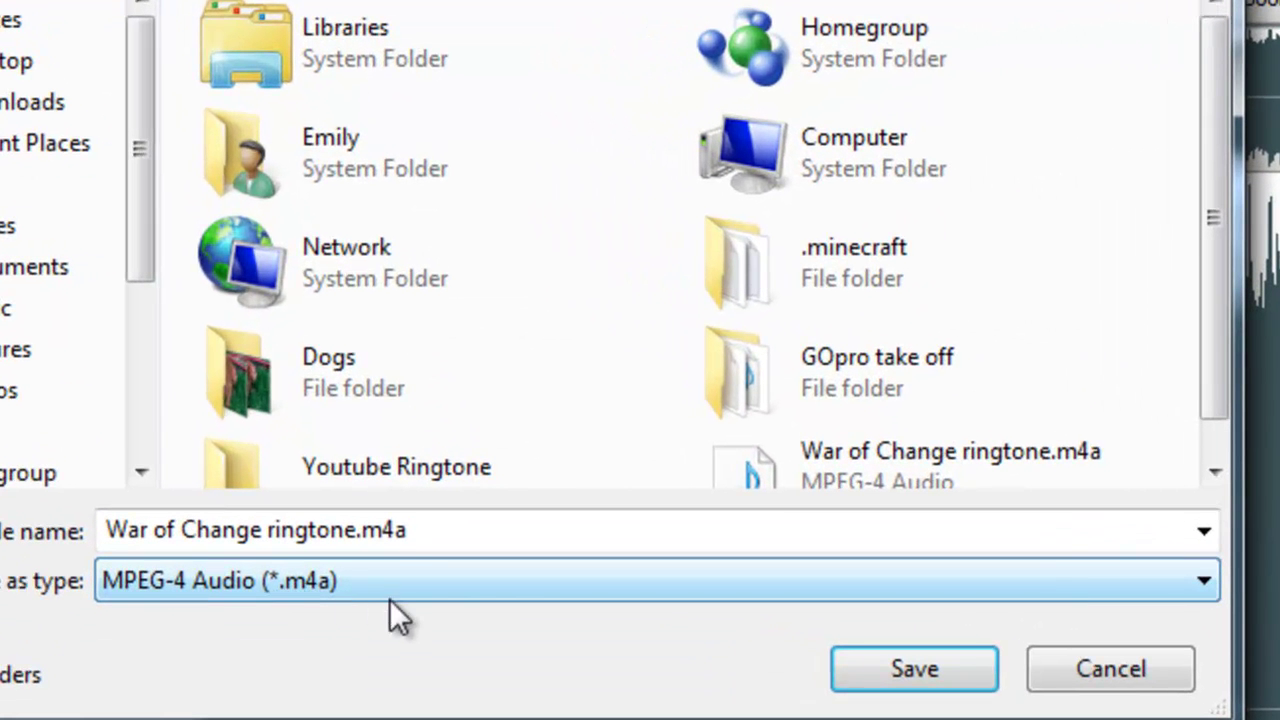
click(985, 672)
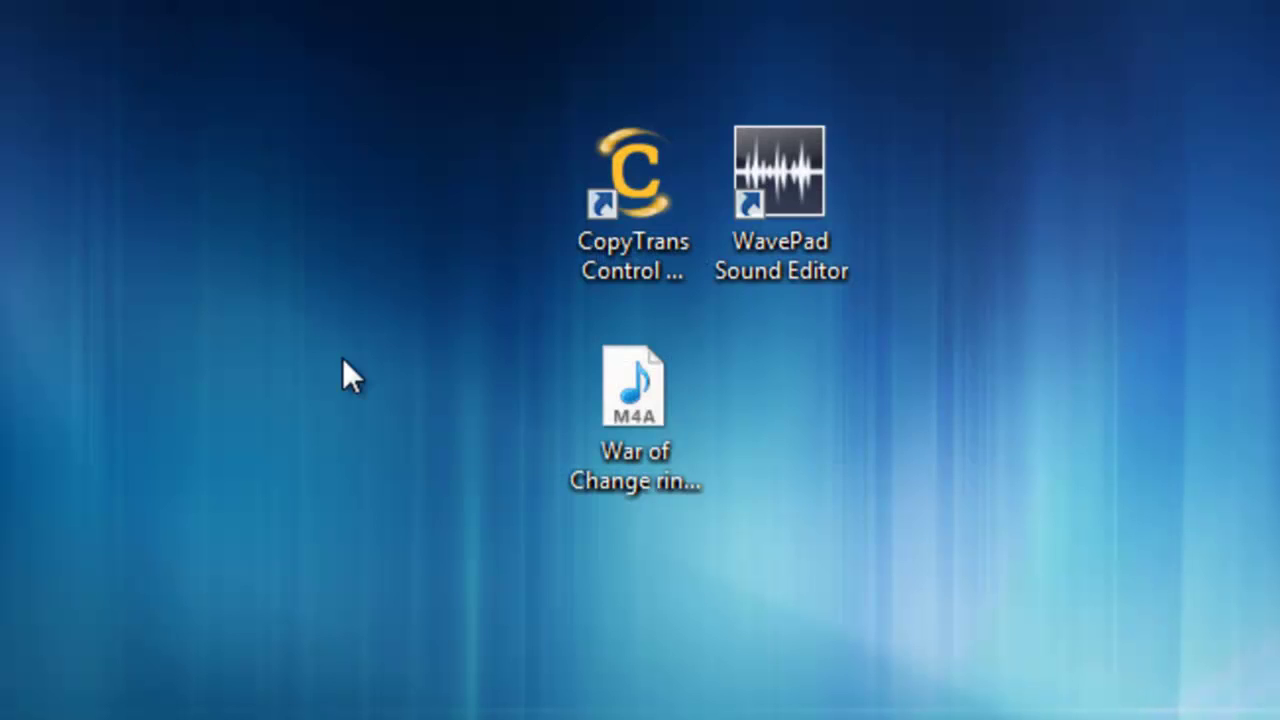
click(659, 402)
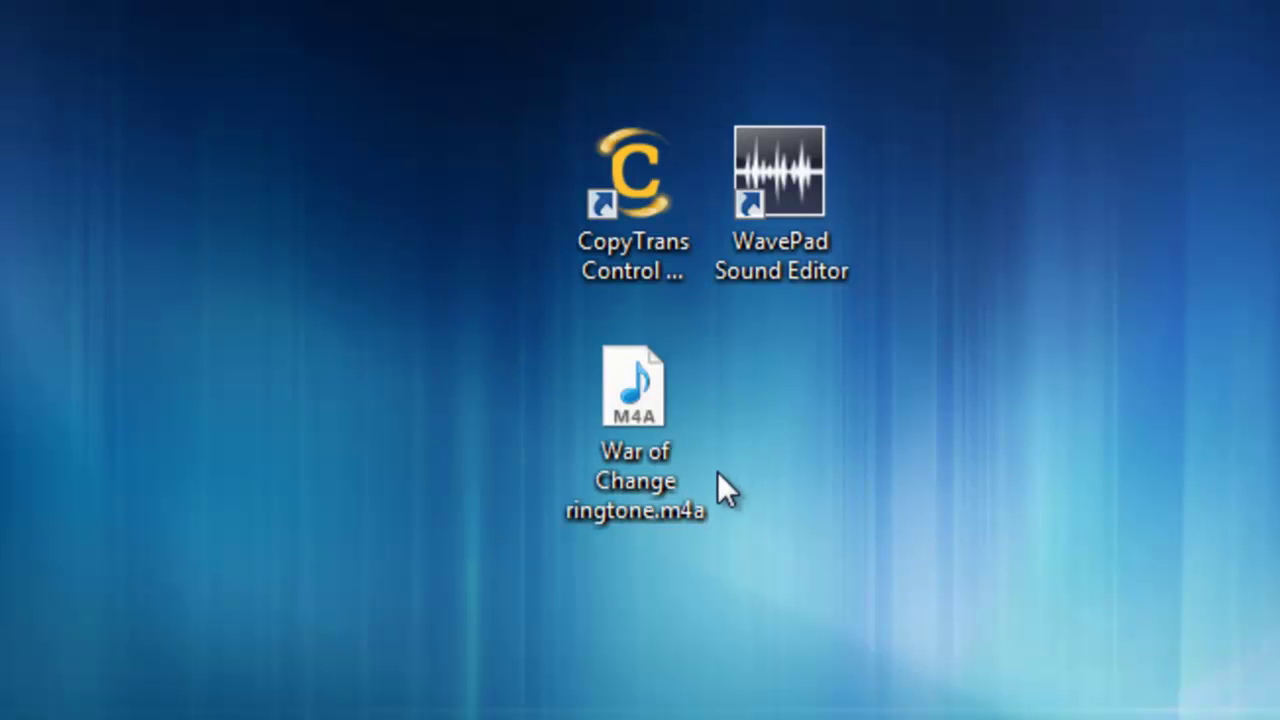
right_click(688, 516)
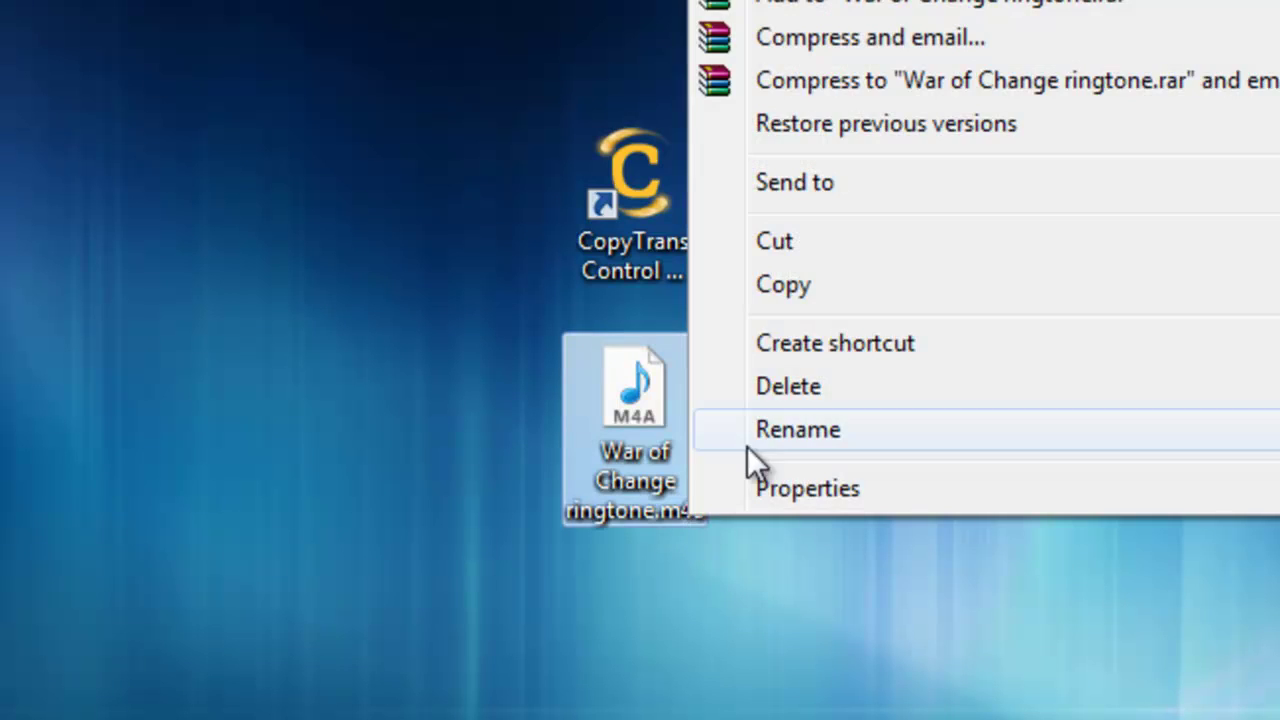
click(748, 446)
click(713, 514)
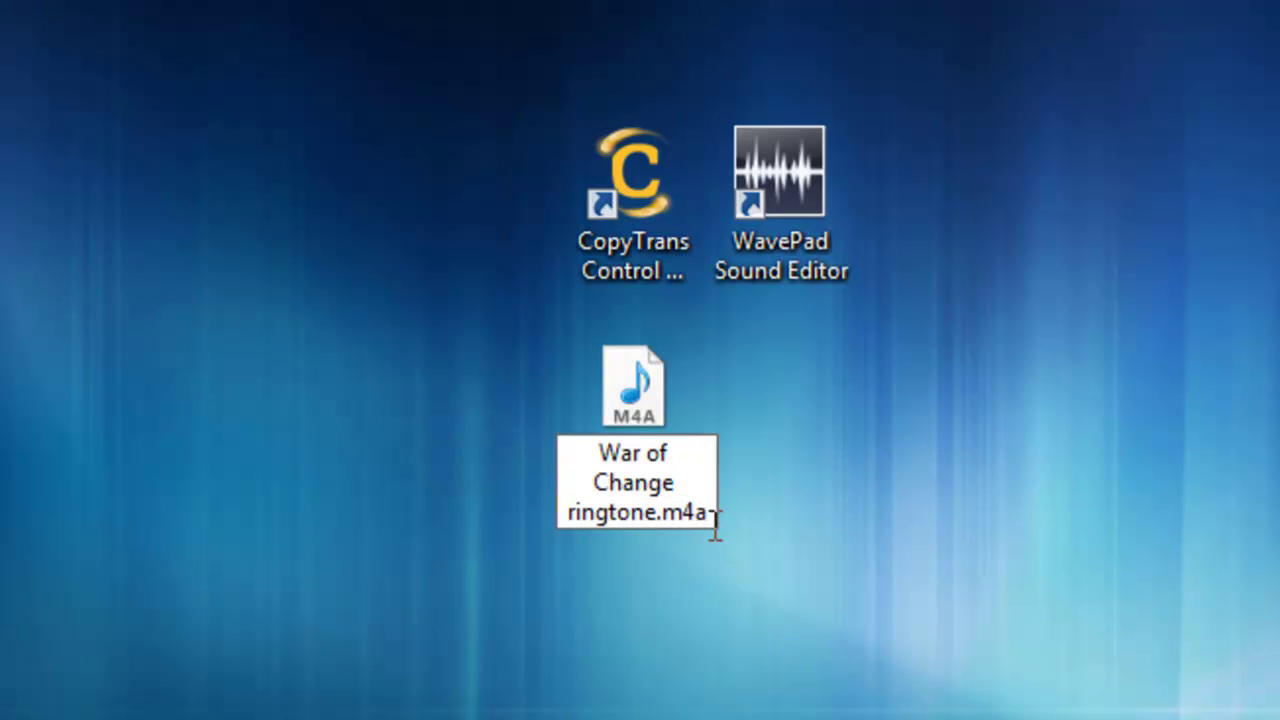
key(BackSpace)
text(r)
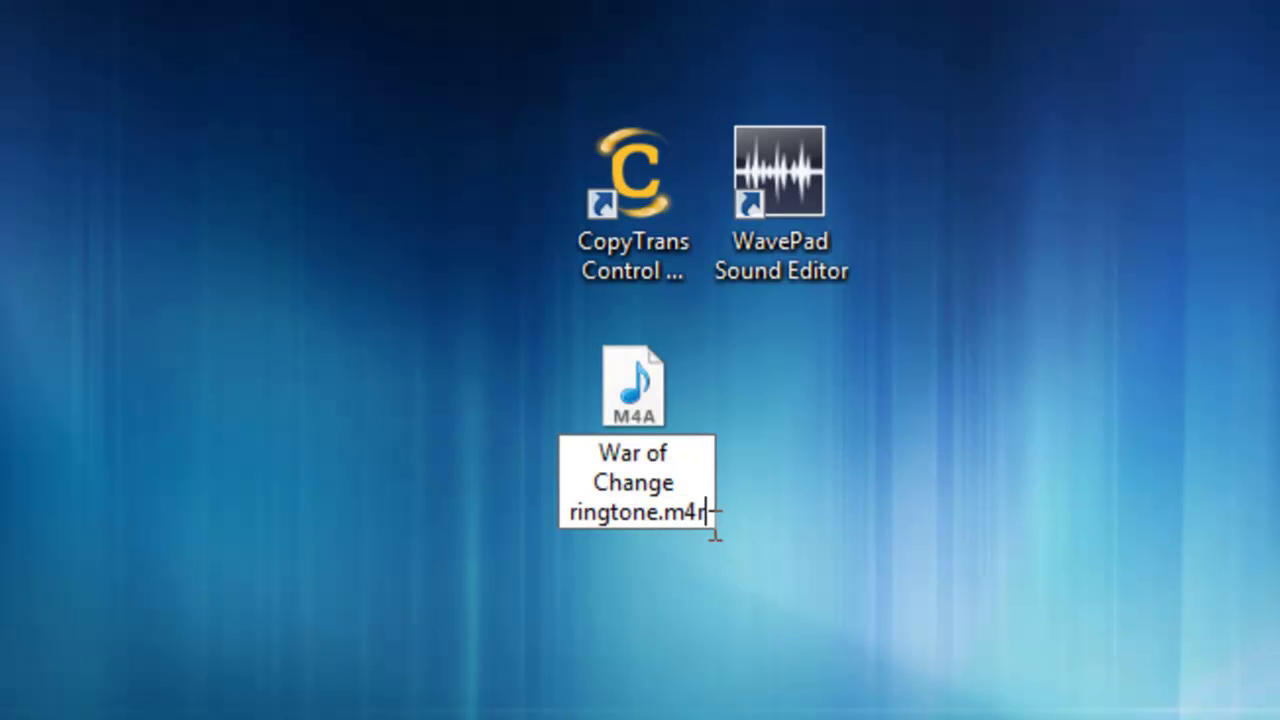
key(Return)
drag(578, 167, 631, 375)
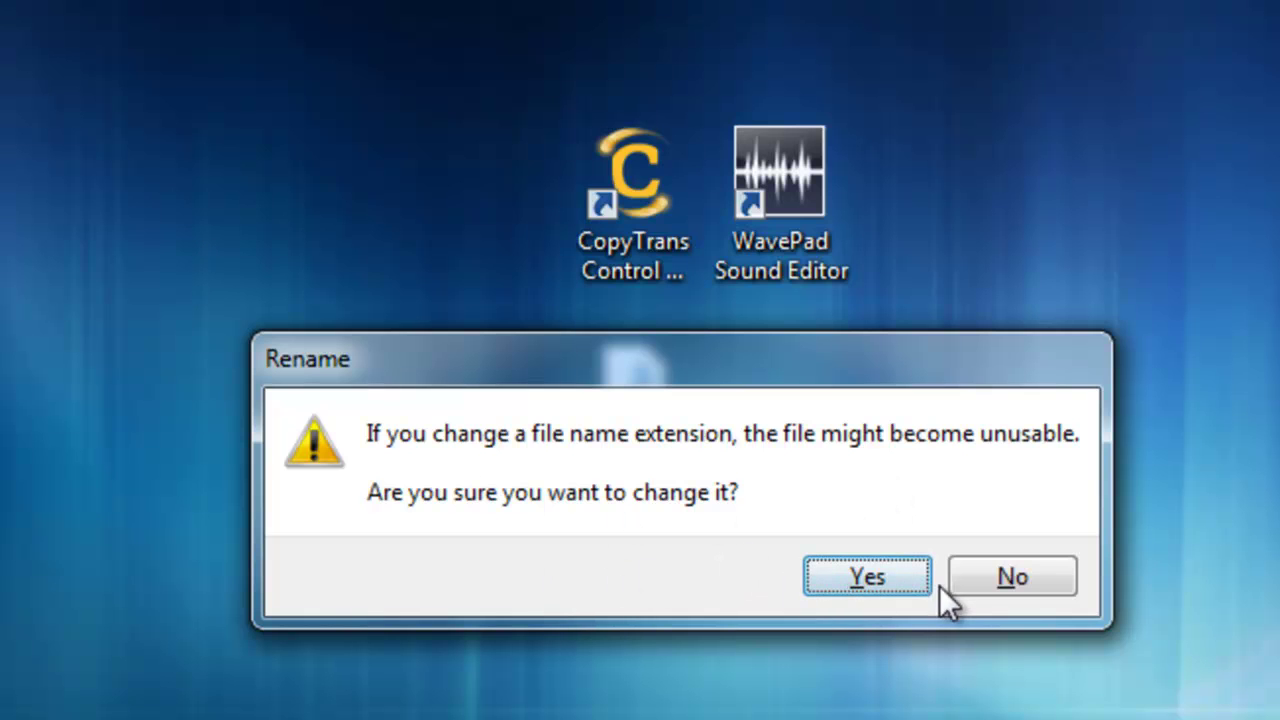
click(1006, 590)
double_click(643, 411)
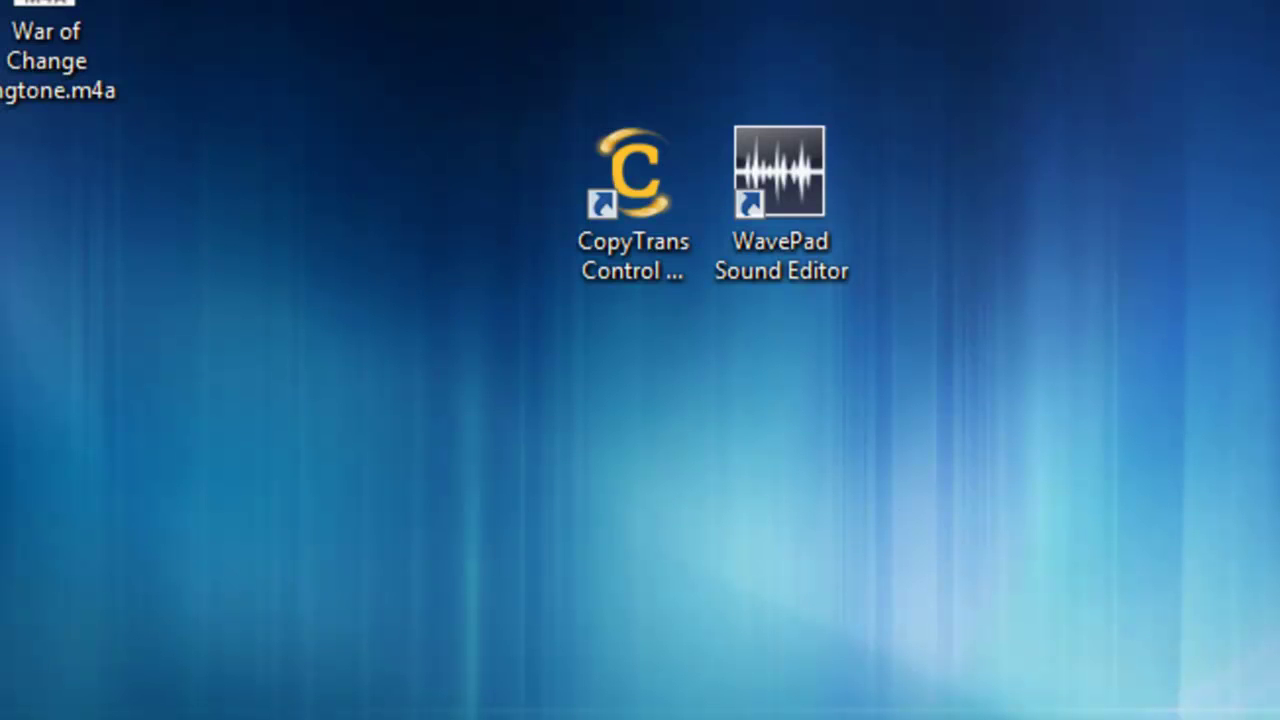
Step: Place War of Change ring.m4r on the desktop and launch CopyTrans from its shortcut
drag(790, 690, 684, 397)
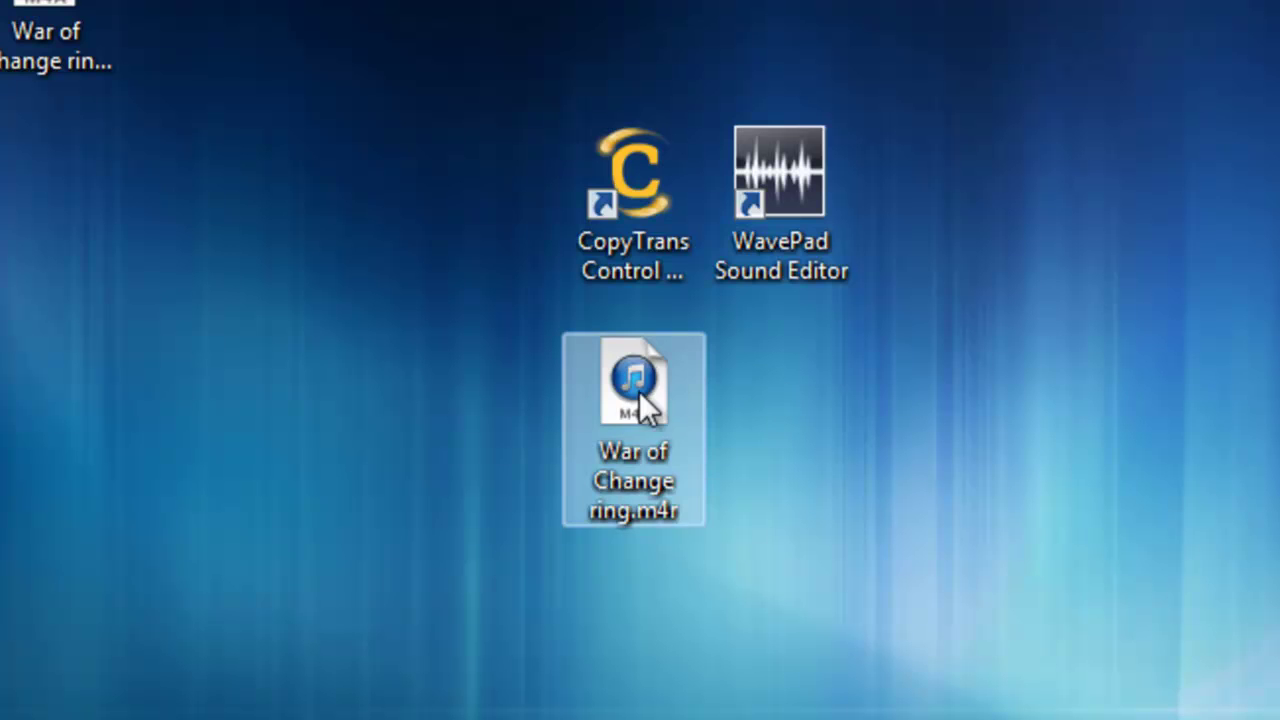
drag(594, 426, 1035, 430)
double_click(643, 236)
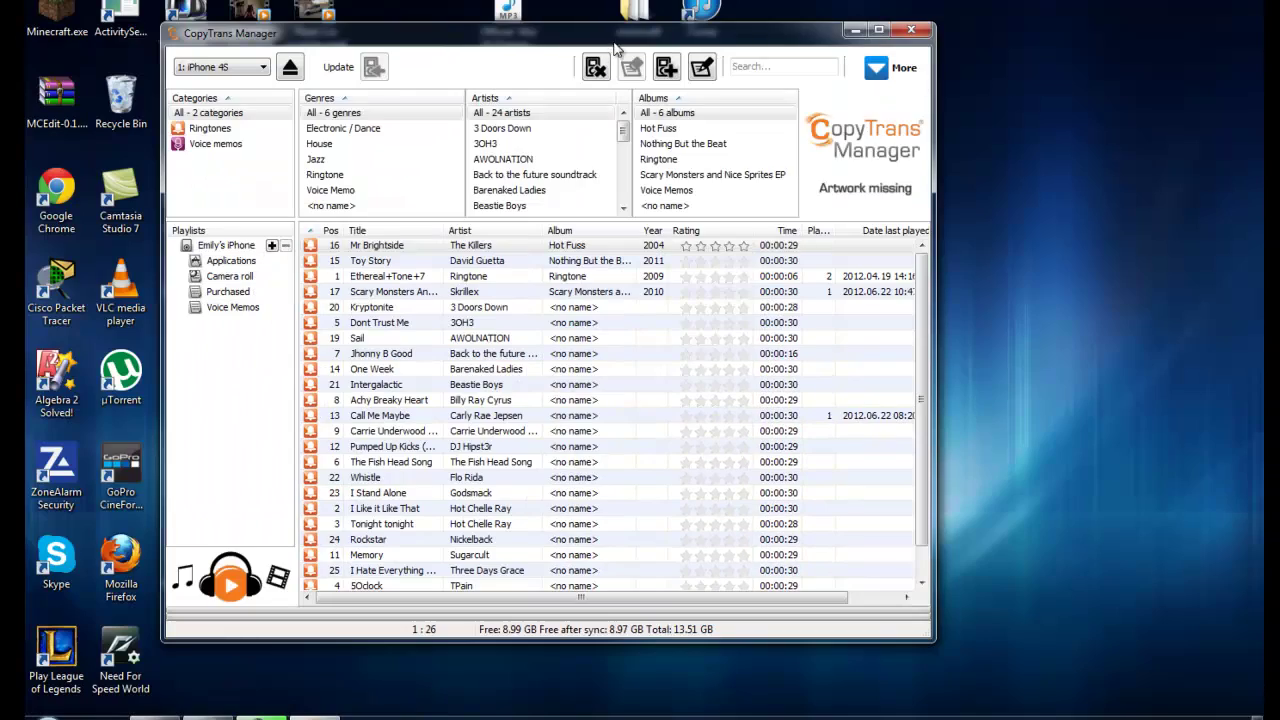
drag(600, 14, 468, 34)
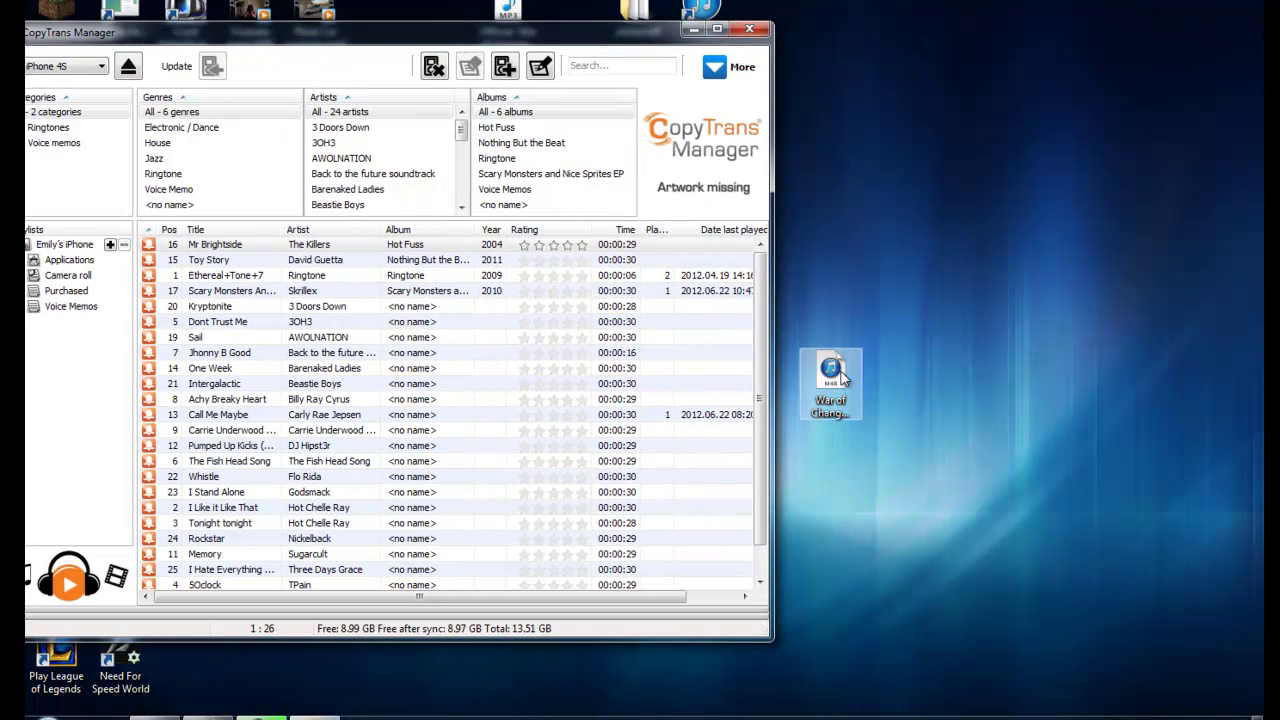
mouse_move(840, 378)
mouse_down()
mouse_move(822, 432)
mouse_move(838, 412)
mouse_move(555, 340)
mouse_move(862, 368)
mouse_up()
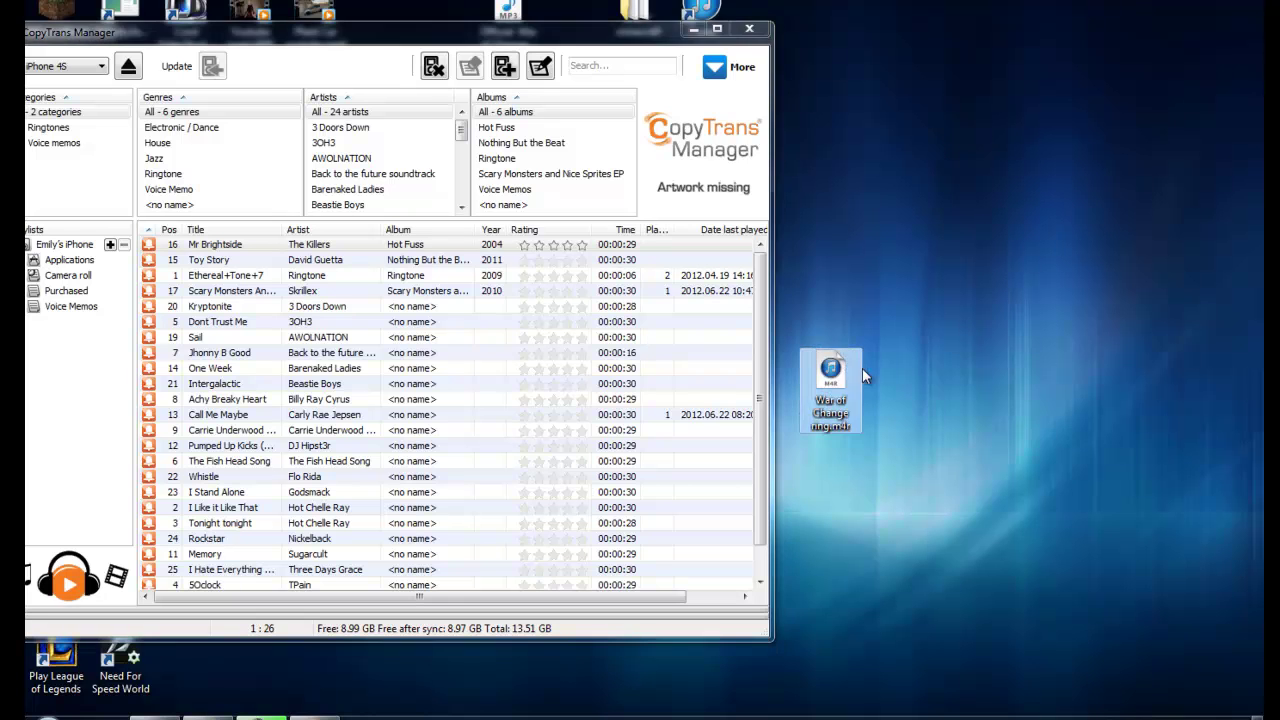
click(474, 38)
drag(474, 38, 537, 46)
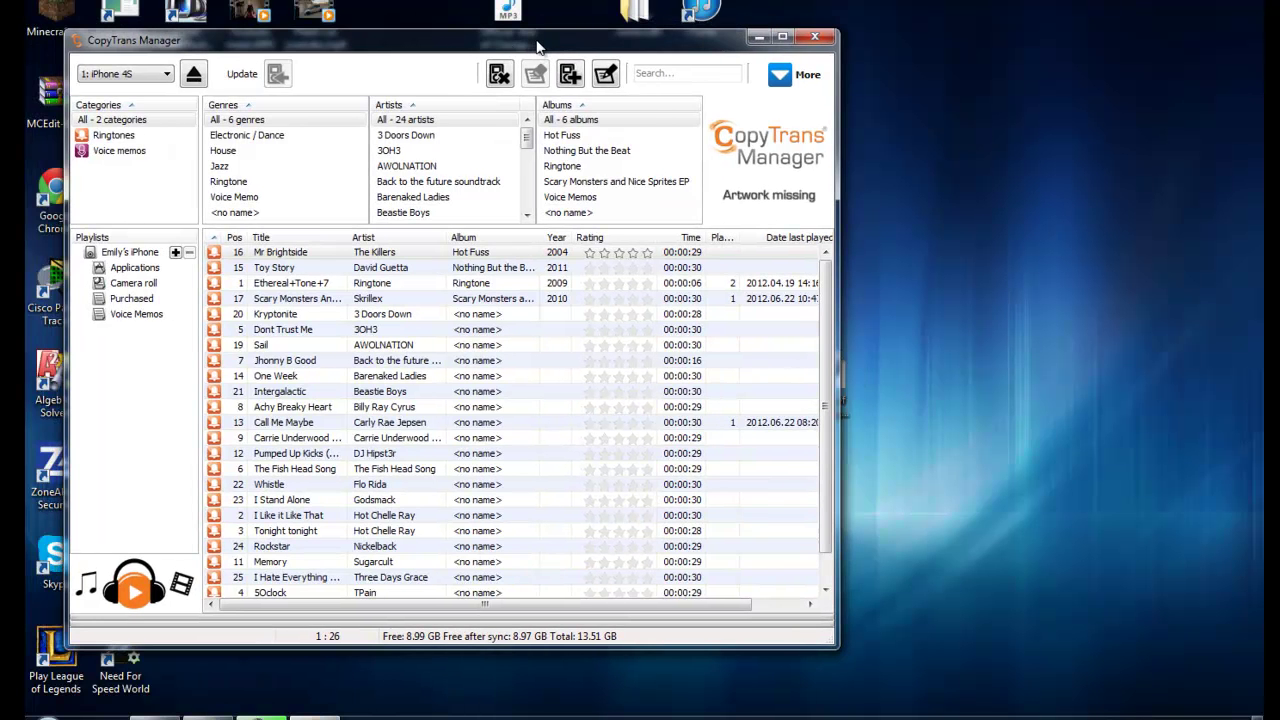
click(783, 38)
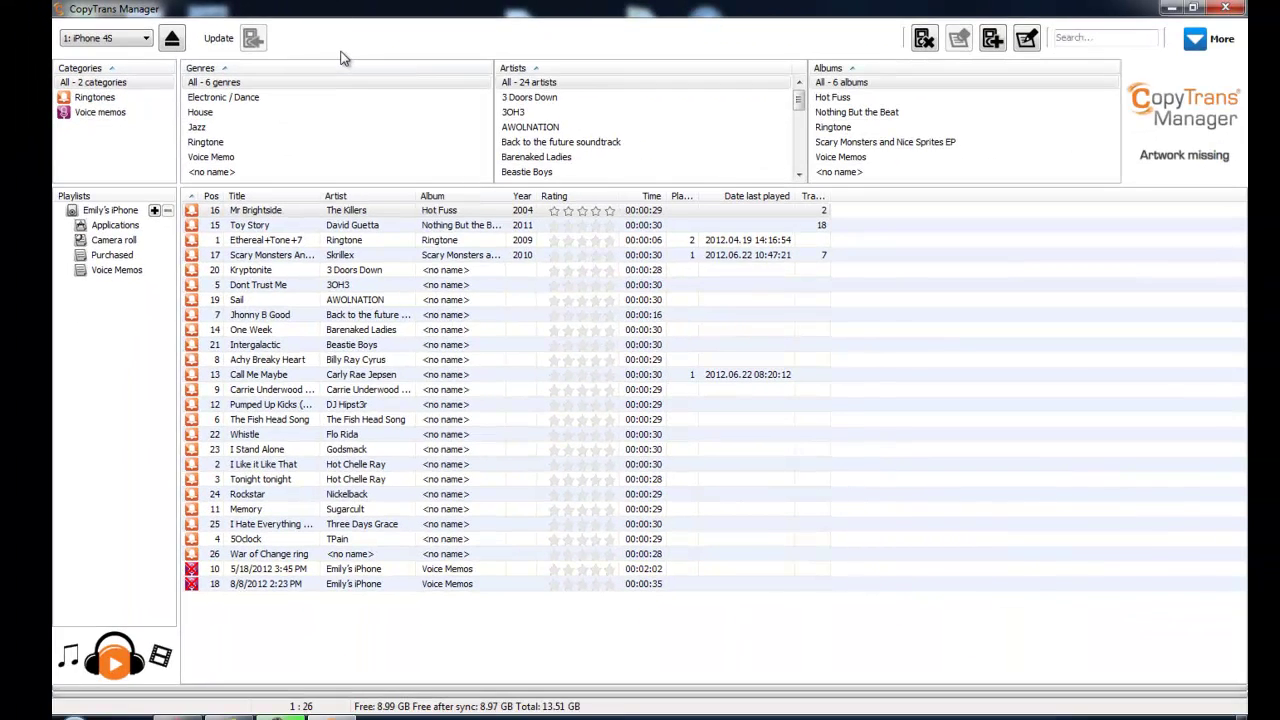
click(1171, 8)
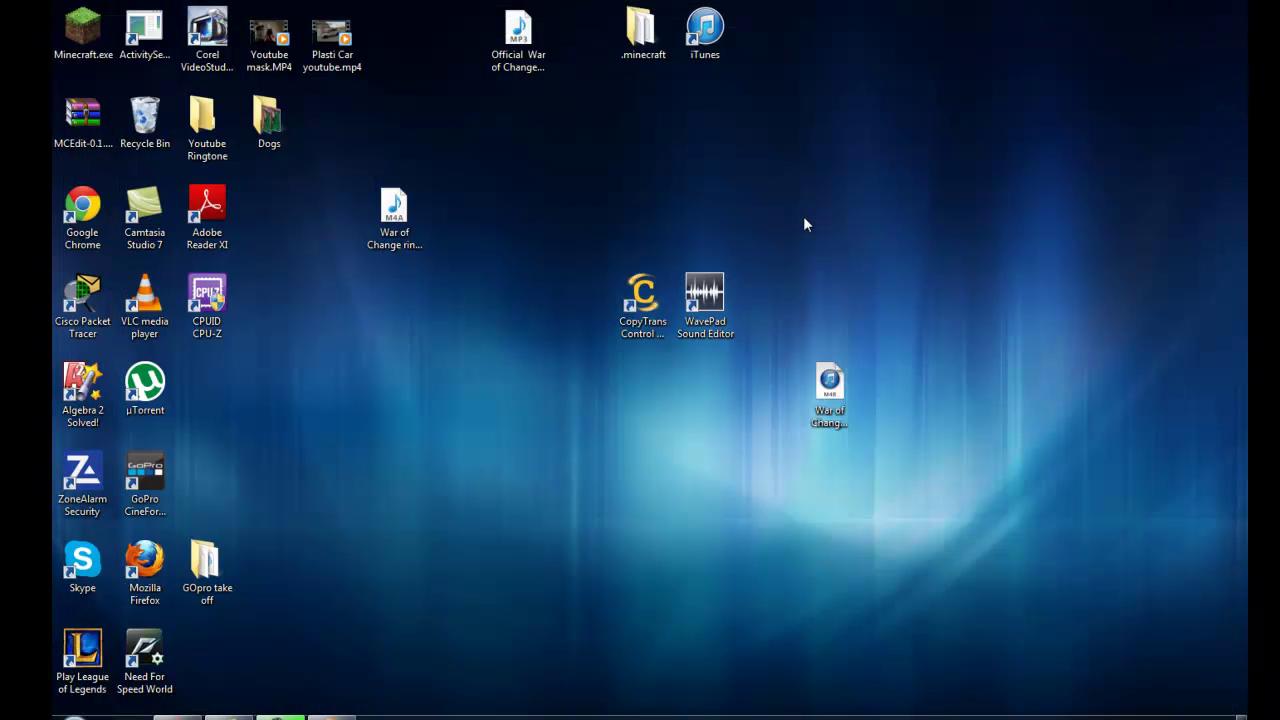
click(600, 408)
key(alt+Tab)
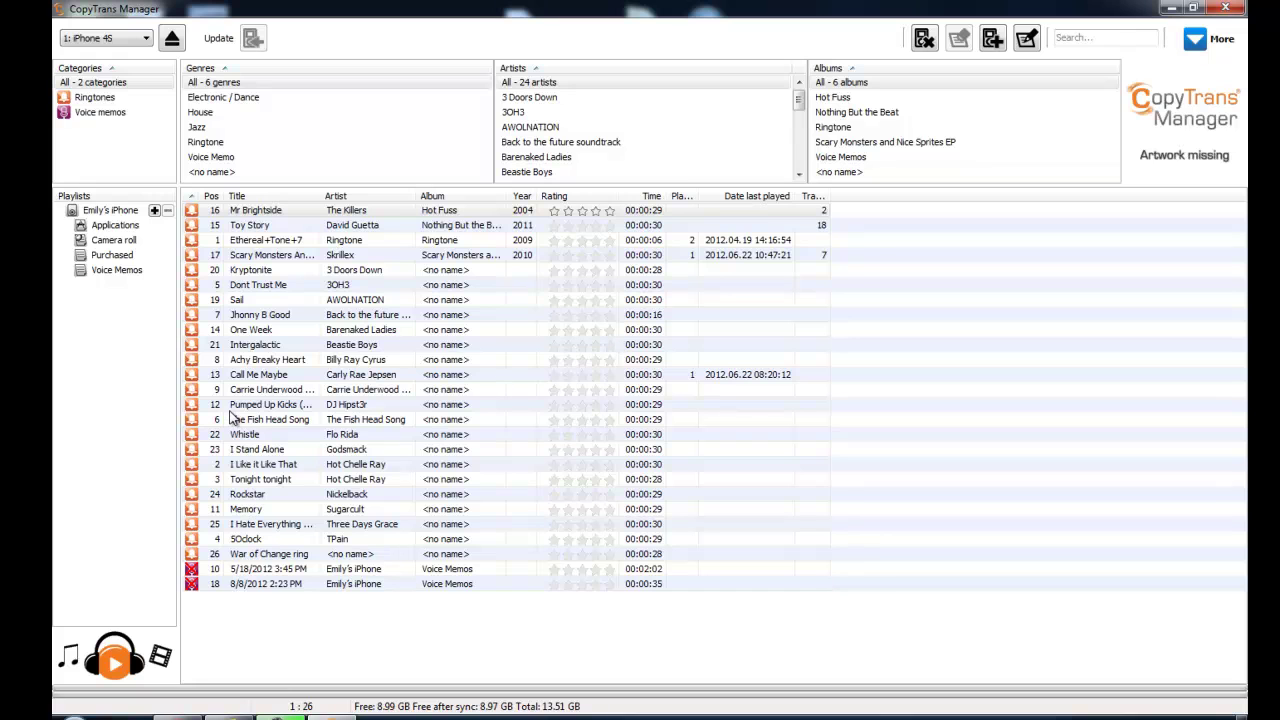